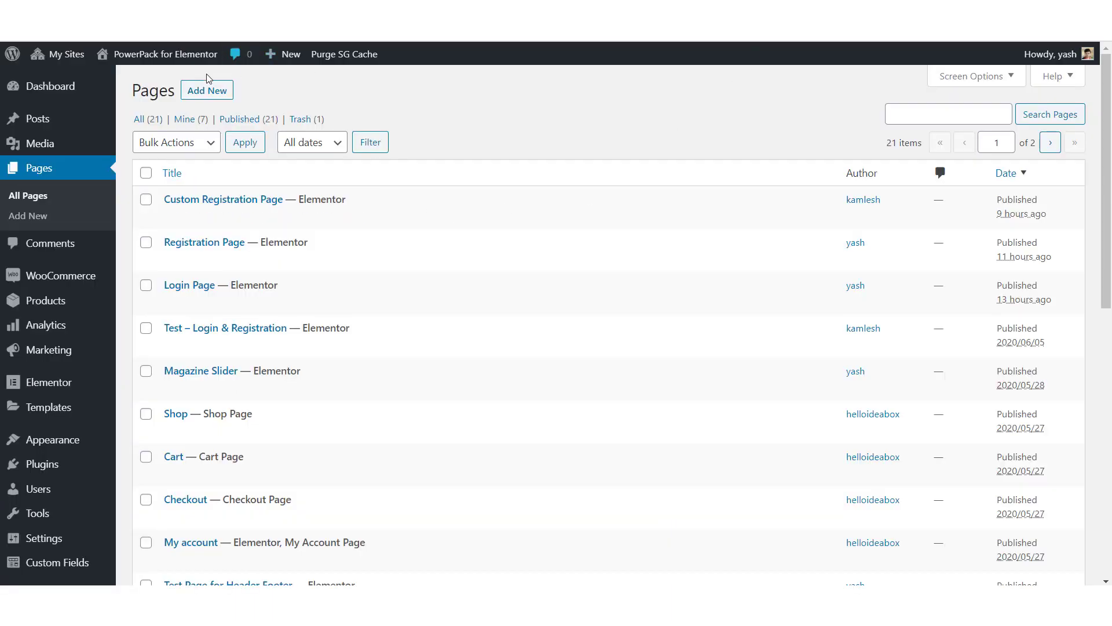
Create a new page titled "My New Login Page" and open it for editing with Elementor
left_click(206, 98)
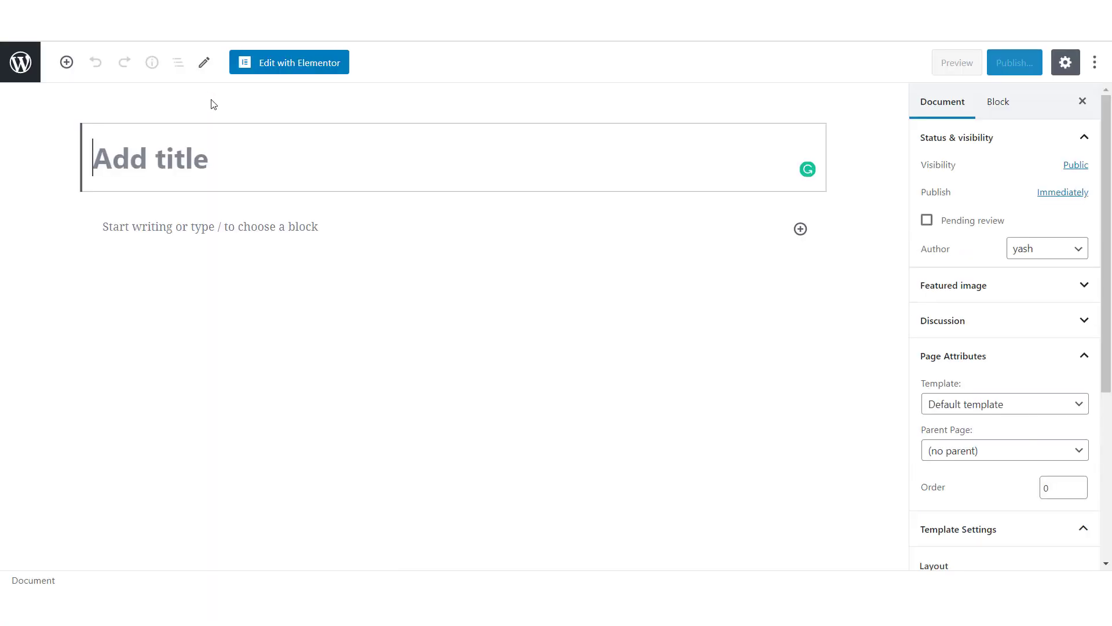
type("My New Login ")
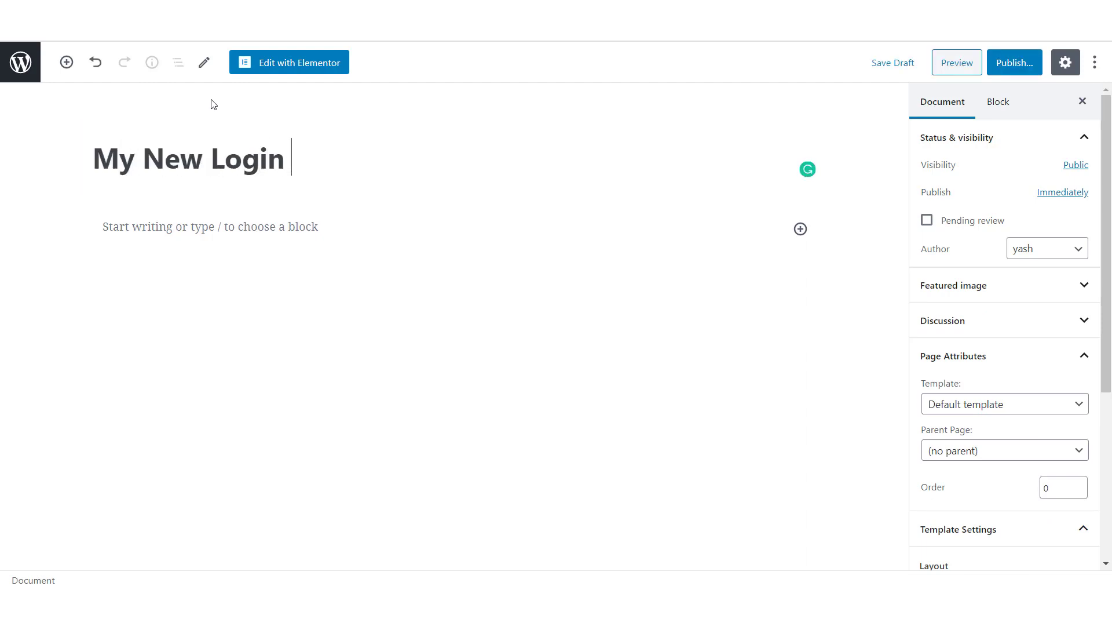
type("Page")
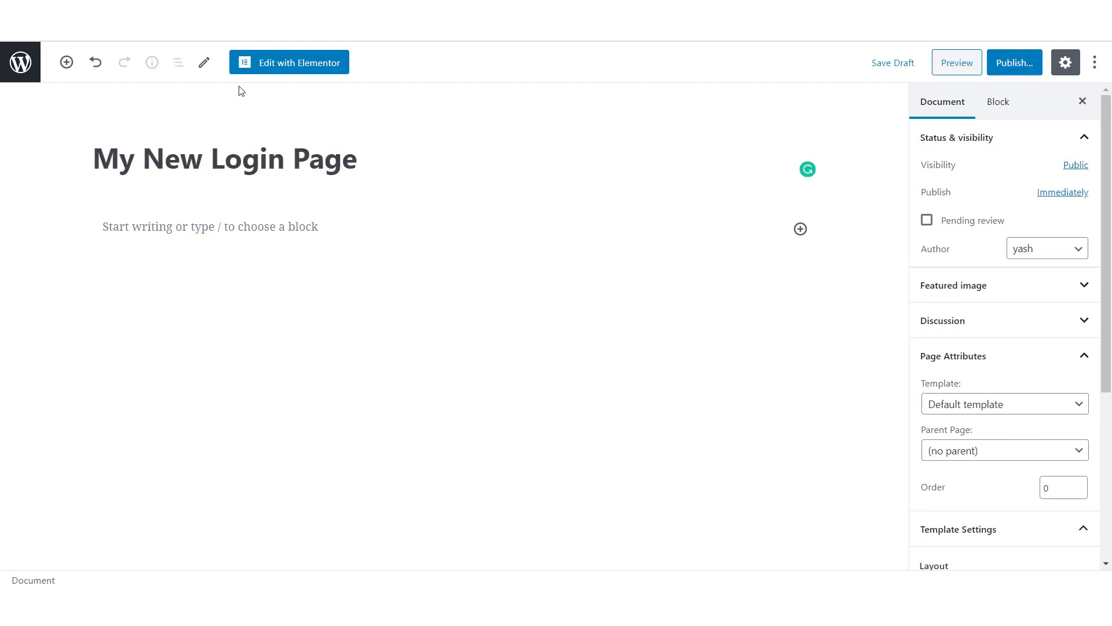
left_click(288, 61)
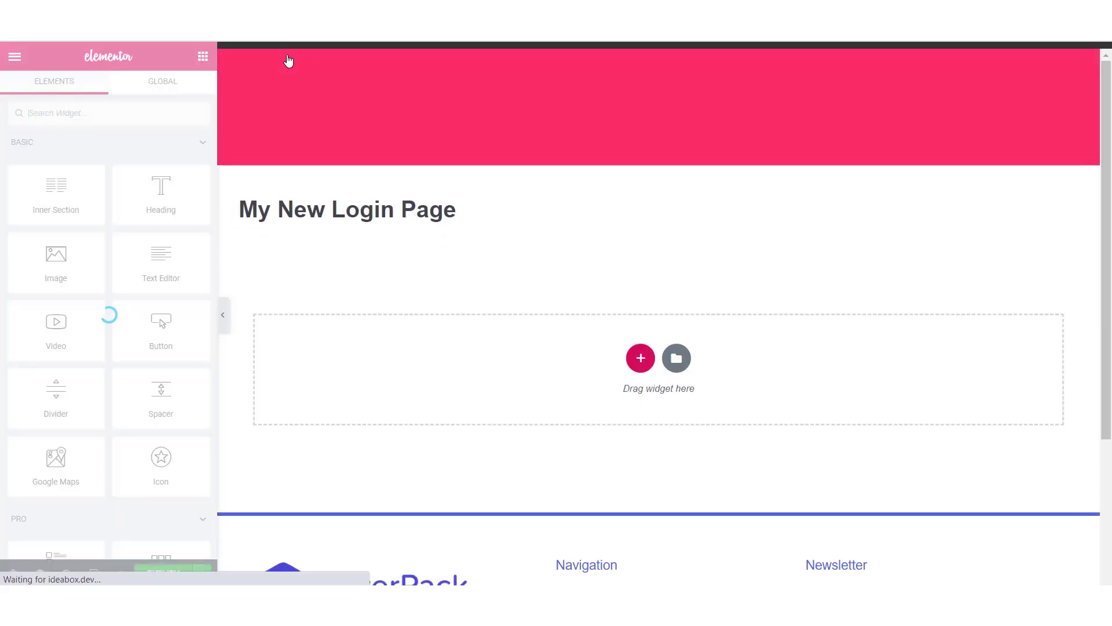
Set the page layout to Elementor Canvas in the page settings
left_click(8, 574)
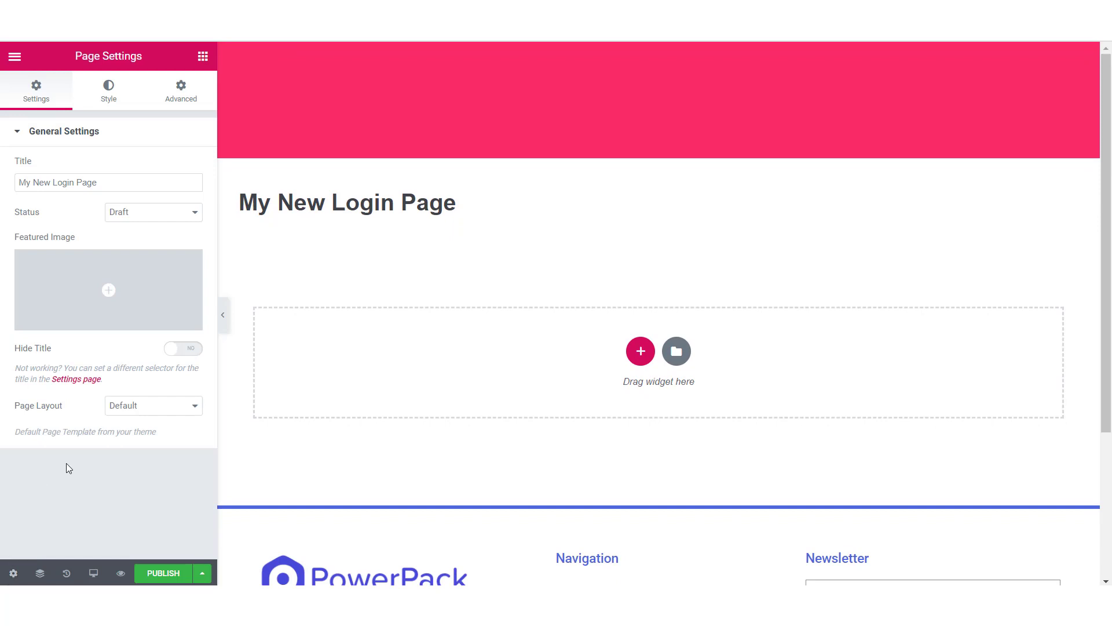
left_click(161, 405)
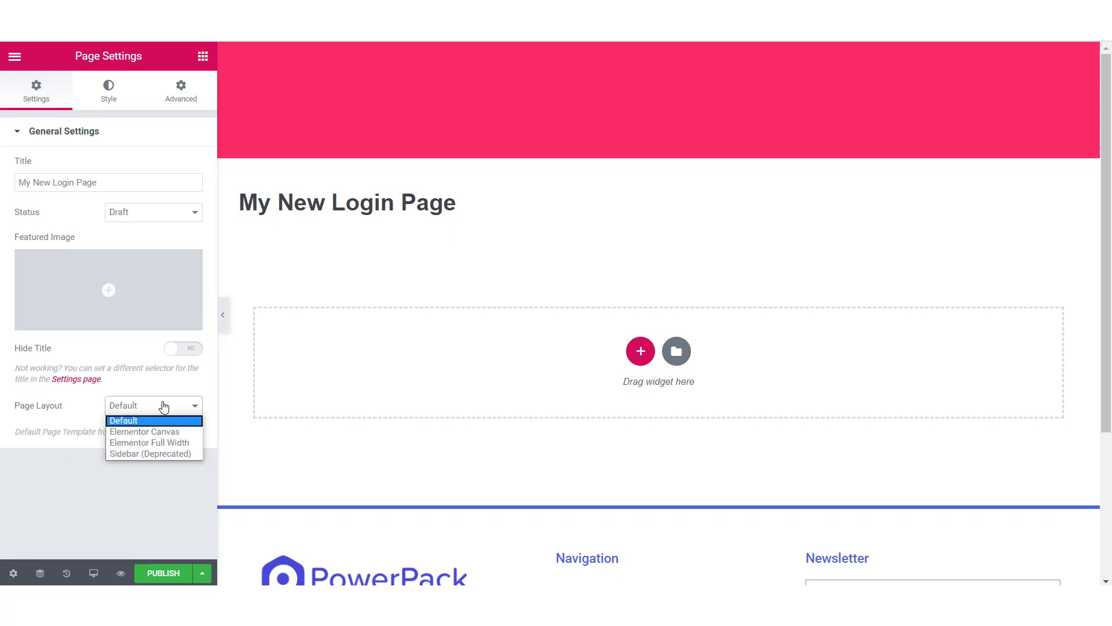
left_click(163, 432)
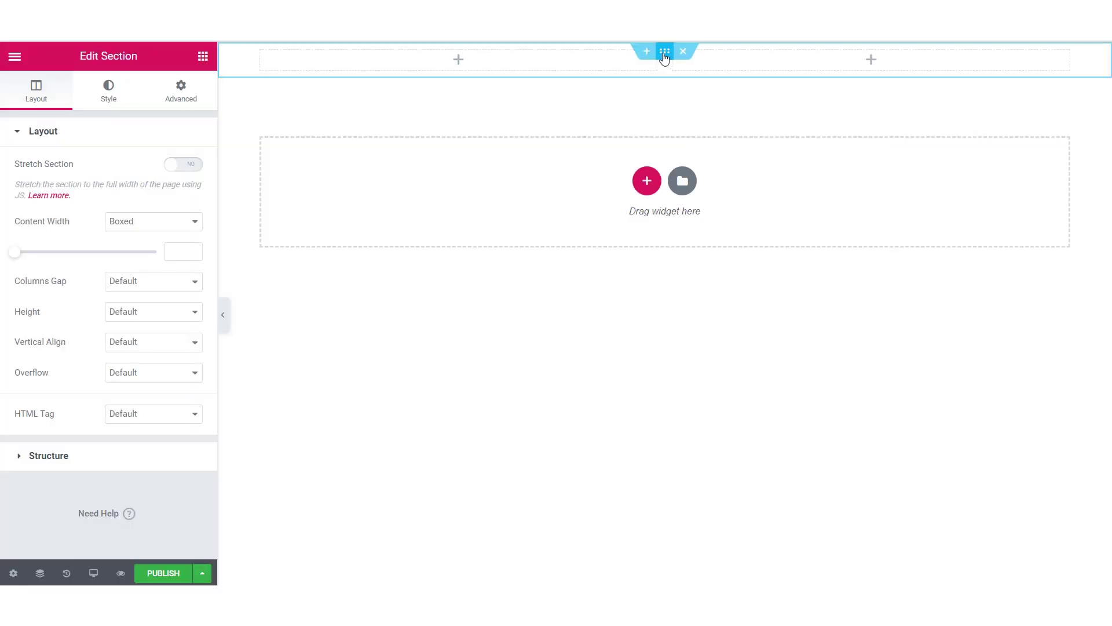
Set the top and bottom margins of the two-column section to 50 px
left_click(181, 90)
left_click(29, 192)
type("50")
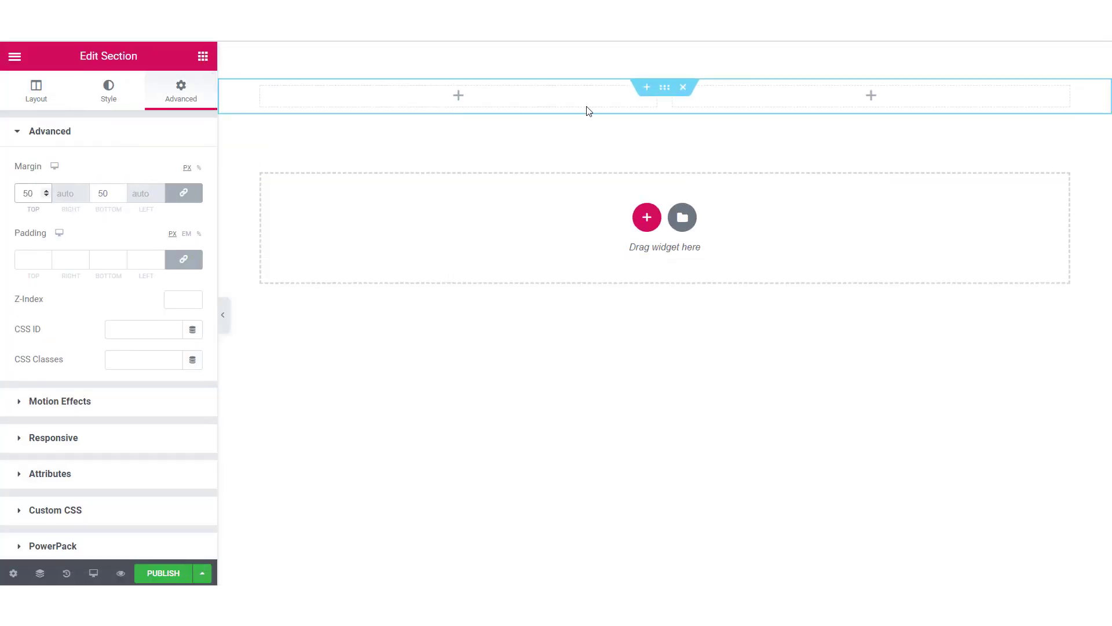
Add an Image widget to the first column and insert the purple night-landscape picture from the media library
left_click(203, 56)
left_click_drag(55, 259, 365, 105)
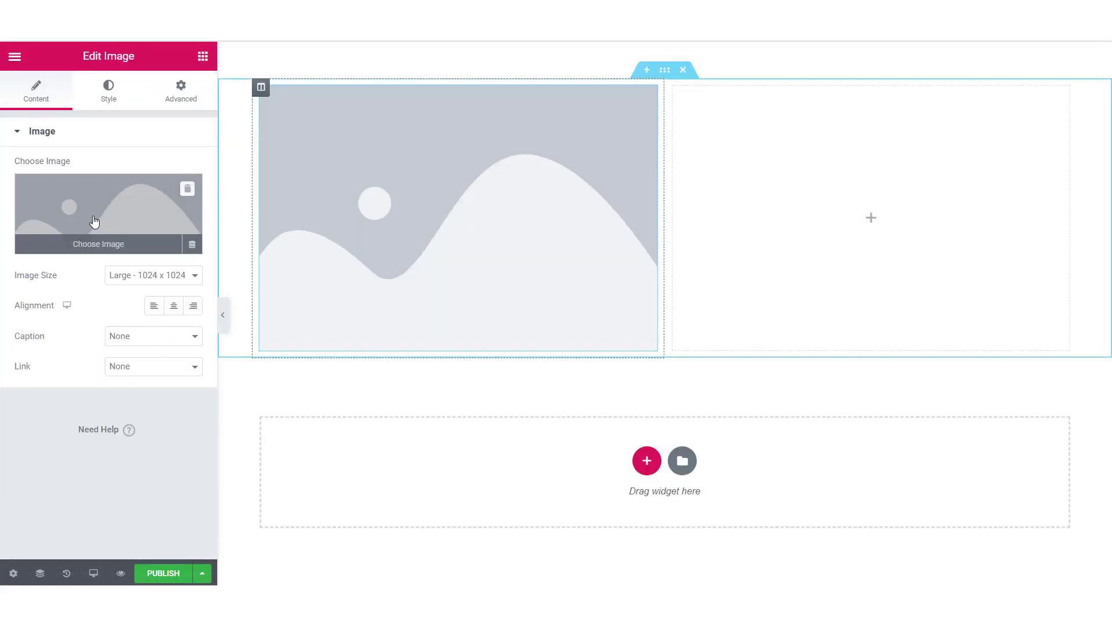
left_click(94, 224)
left_click(390, 228)
left_click(1043, 546)
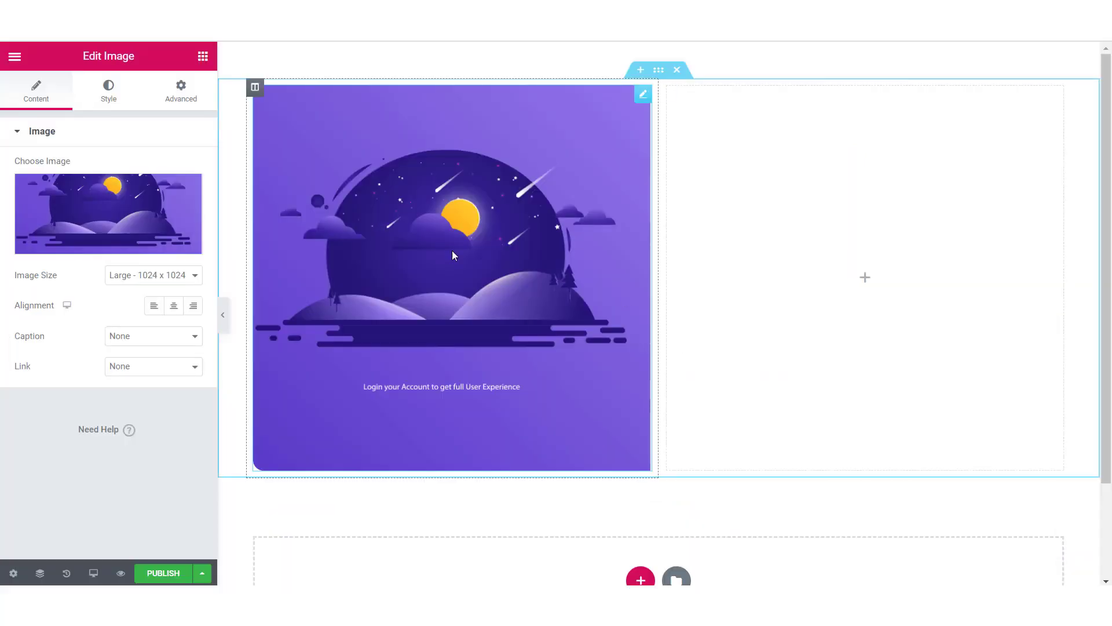
Add a Heading widget to the second column, title it "Login to Your Account" and centre it
left_click(202, 56)
left_click_drag(158, 186, 938, 243)
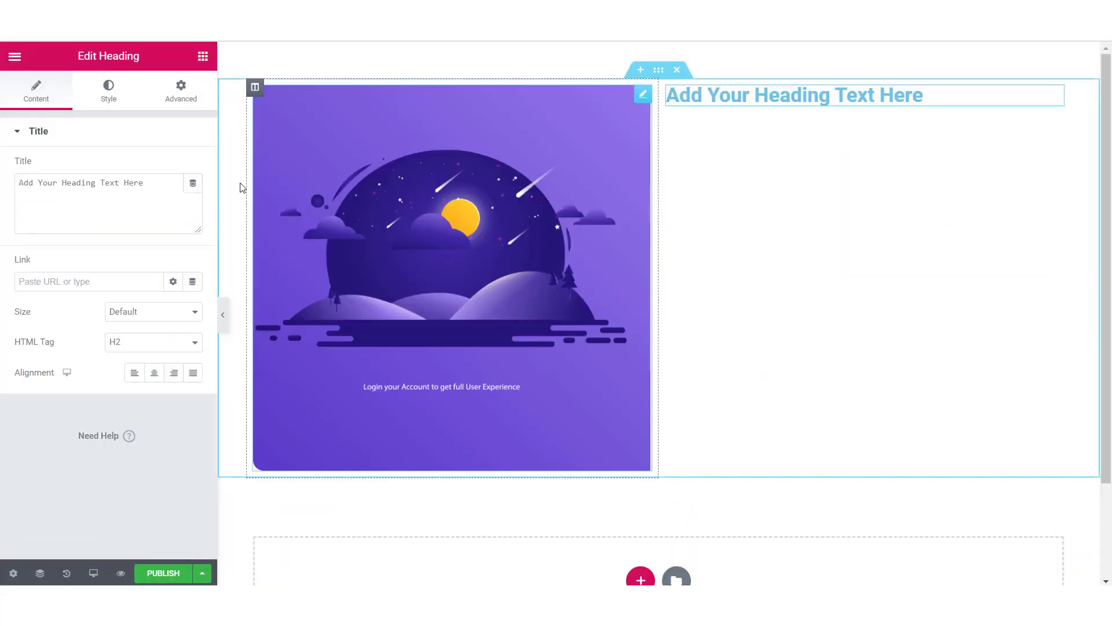
triple_click(83, 174)
type("https://ideabox.dev/elementor/login-page/")
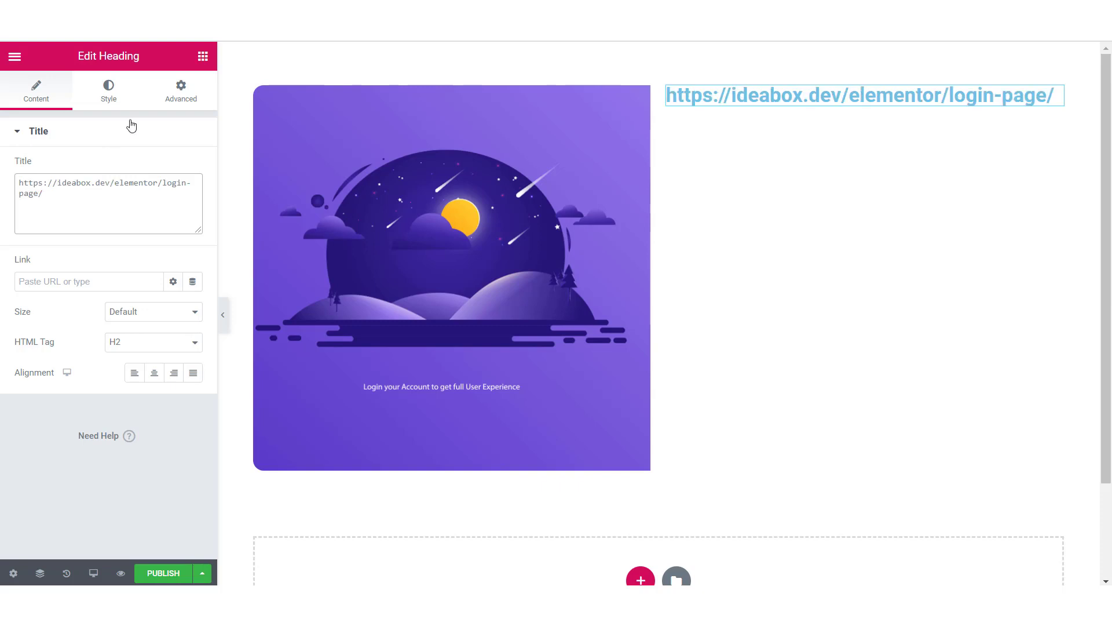
key("ctrl+a")
type("Login to Your Account")
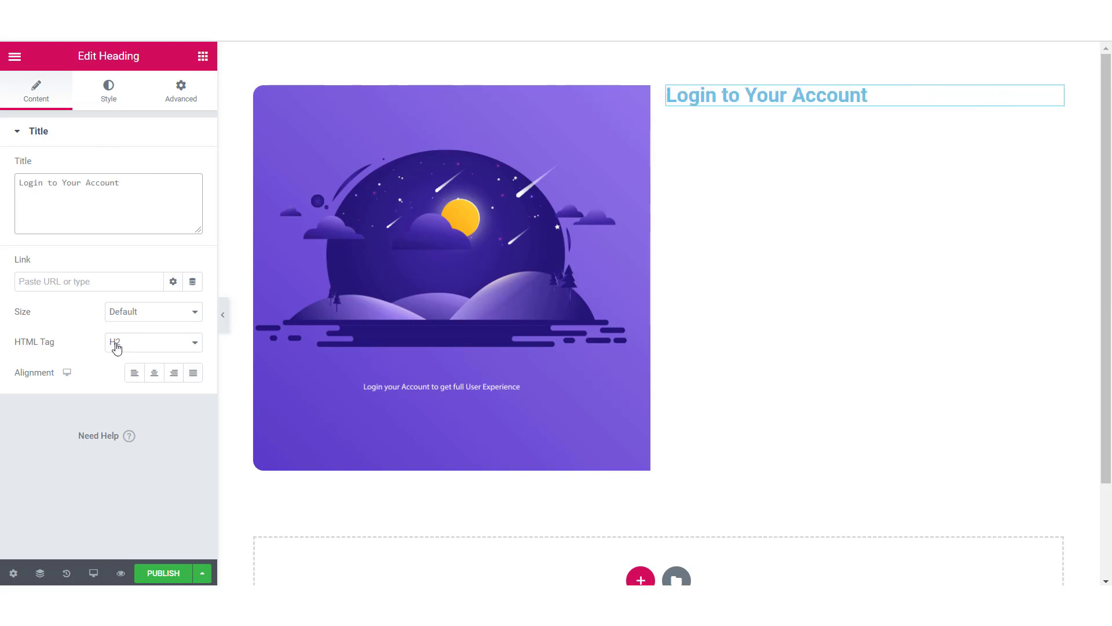
left_click(154, 373)
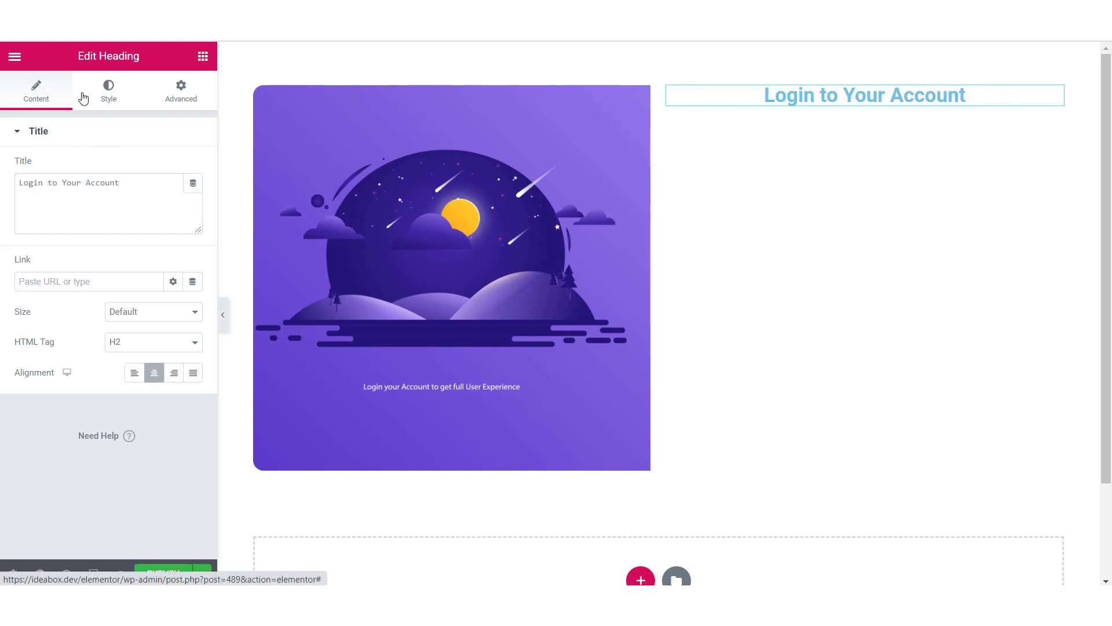
Set the heading's text color to #271779
left_click(108, 92)
left_click(173, 166)
type("#271779")
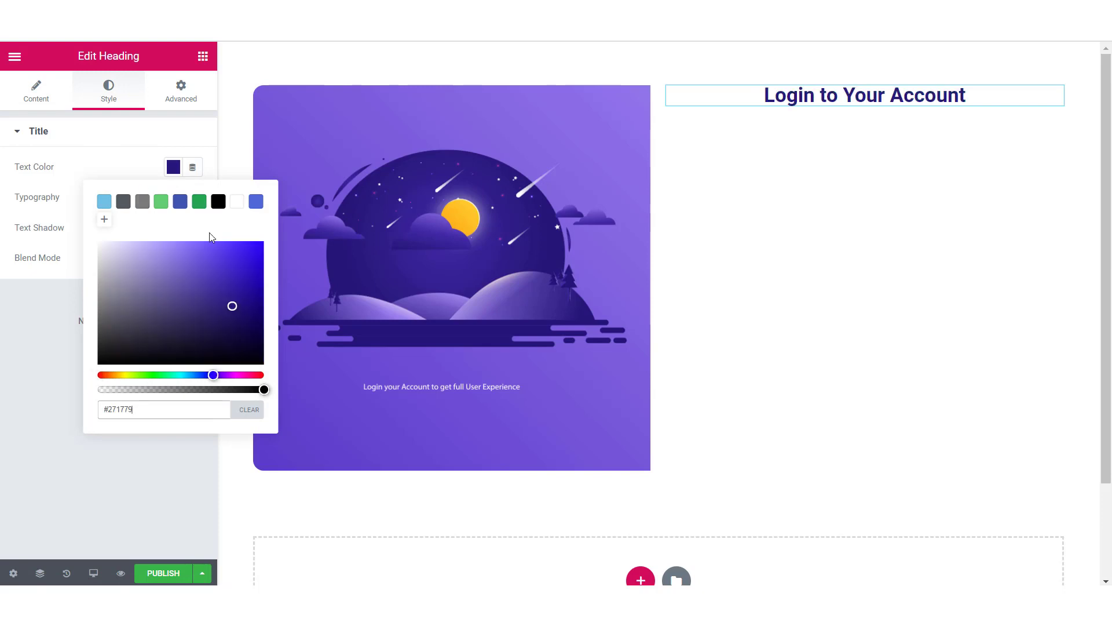
left_click(104, 219)
left_click(52, 338)
Set the heading's typography to Poppins at 30 px with a lighter font weight
left_click(193, 197)
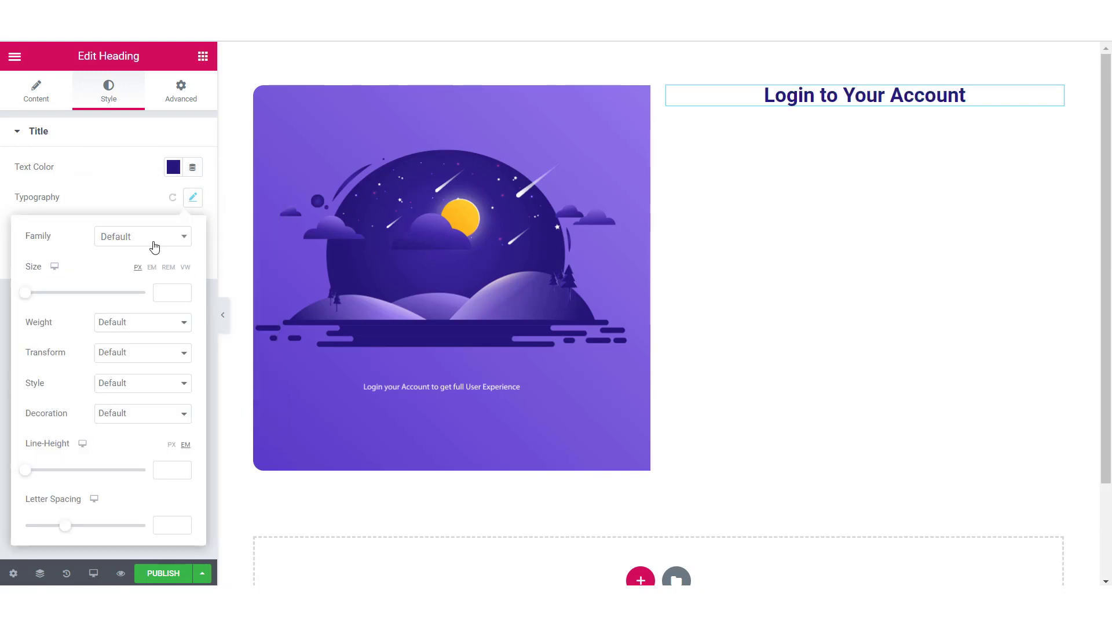
left_click(154, 243)
type("poppins")
key("Return")
left_click(164, 288)
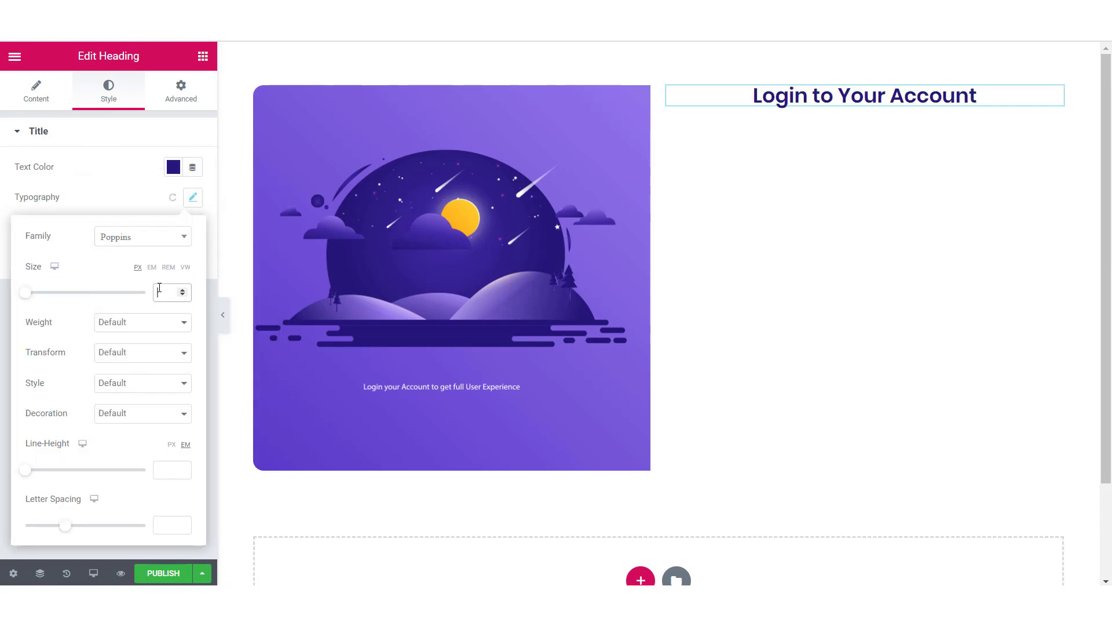
type("30")
left_click(142, 322)
left_click(119, 358)
Unlink the heading's margin values and set its top margin to 90 px
left_click(180, 91)
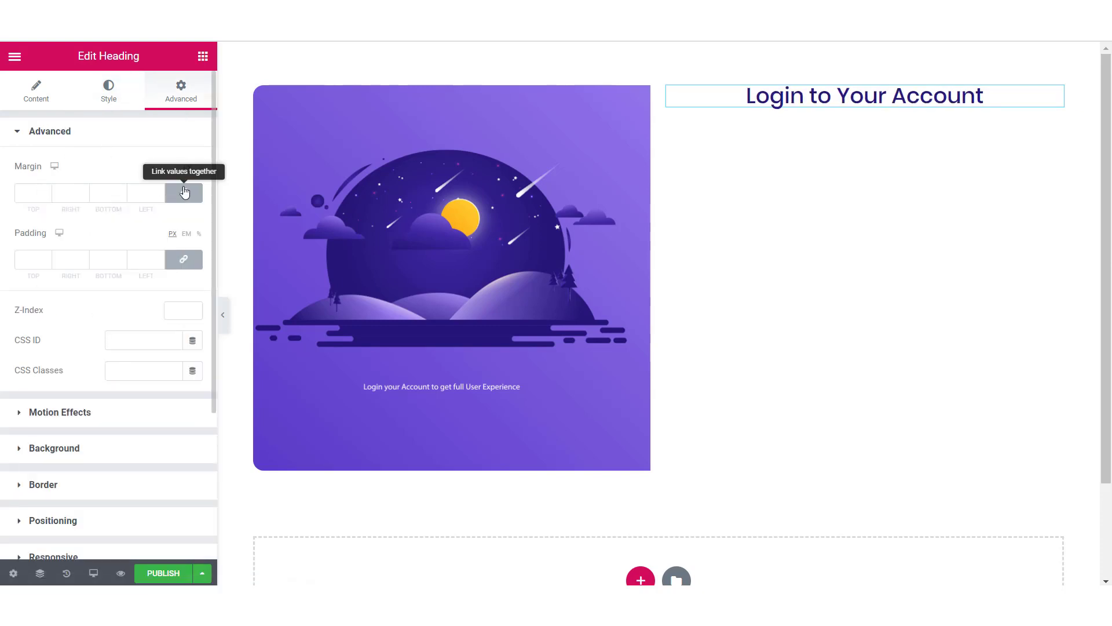
left_click(29, 192)
type("90")
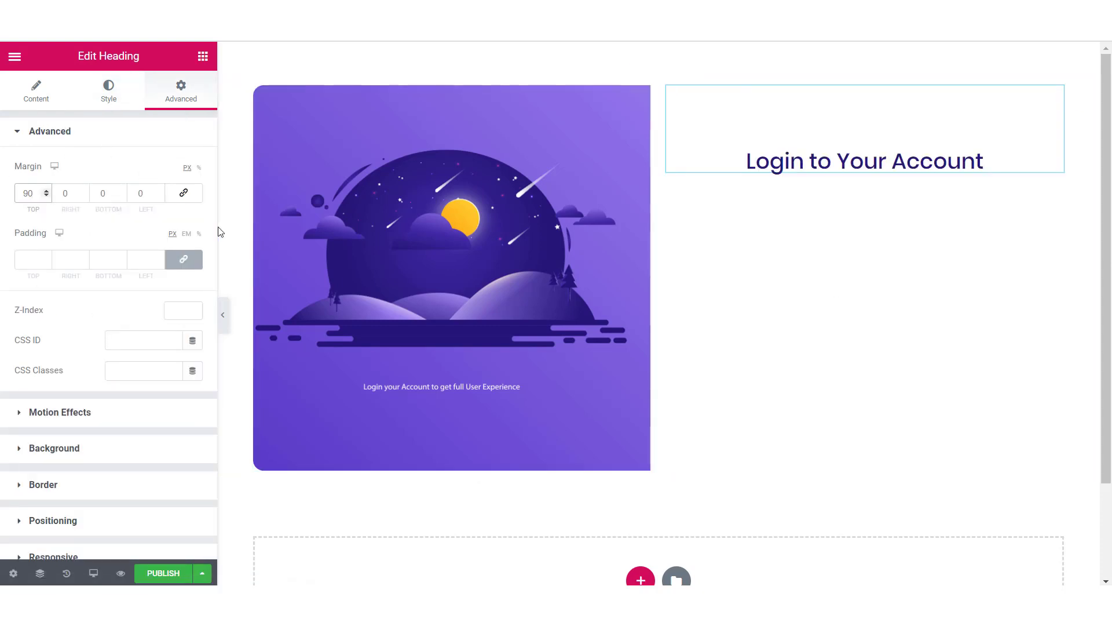
Unlink the padding values of the heading's column and set its right and left padding to 35 px
left_click(667, 87)
left_click(190, 90)
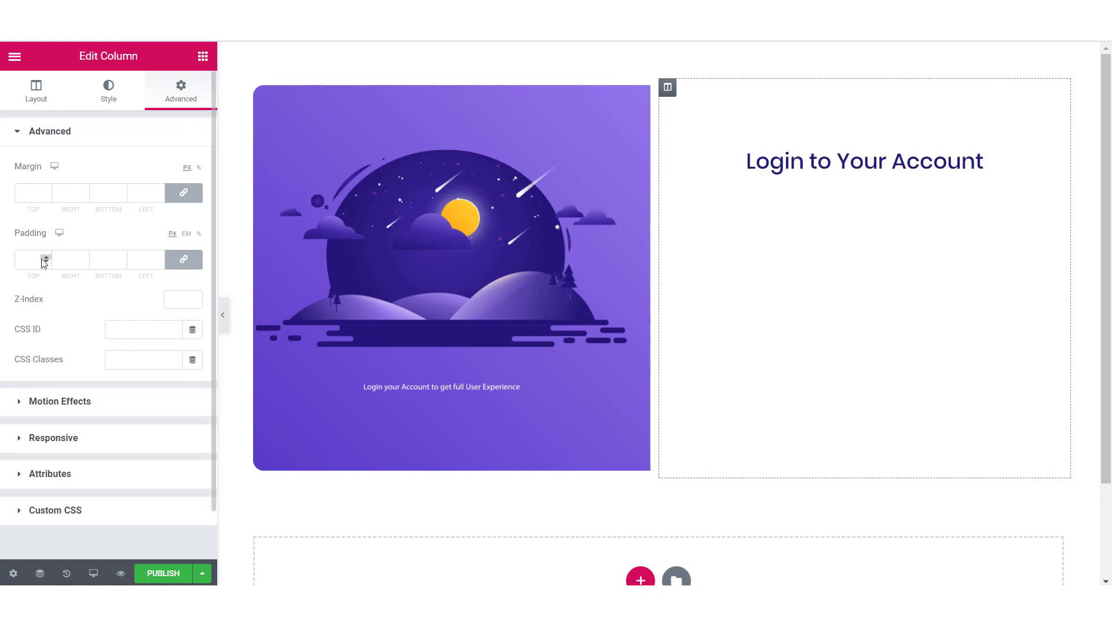
left_click(183, 259)
left_click_drag(61, 259, 91, 257)
type("35")
left_click(144, 259)
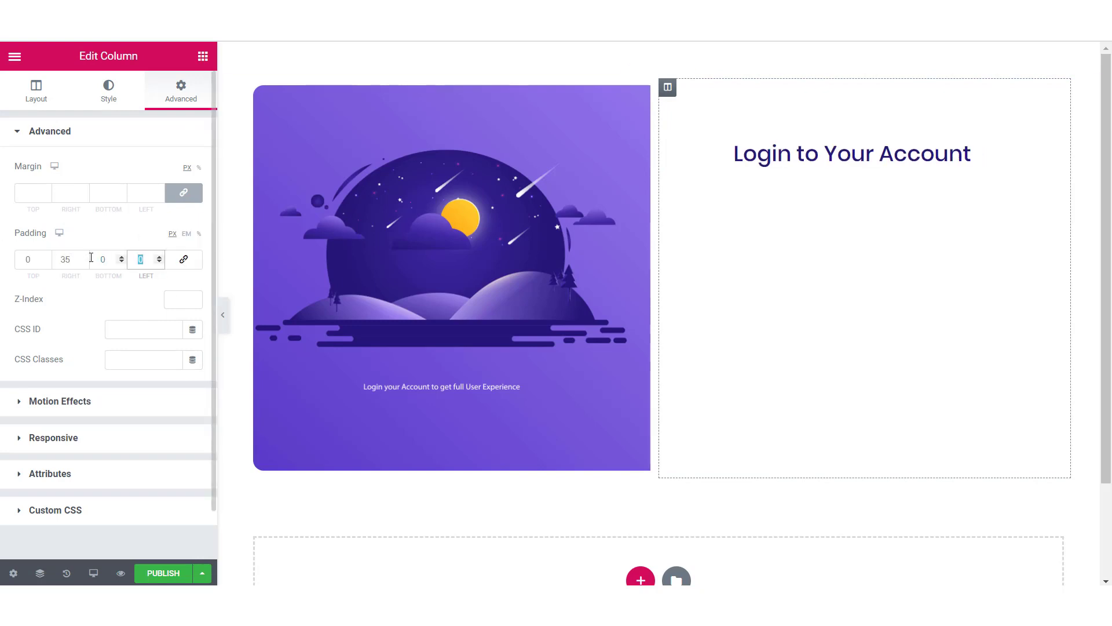
type("35")
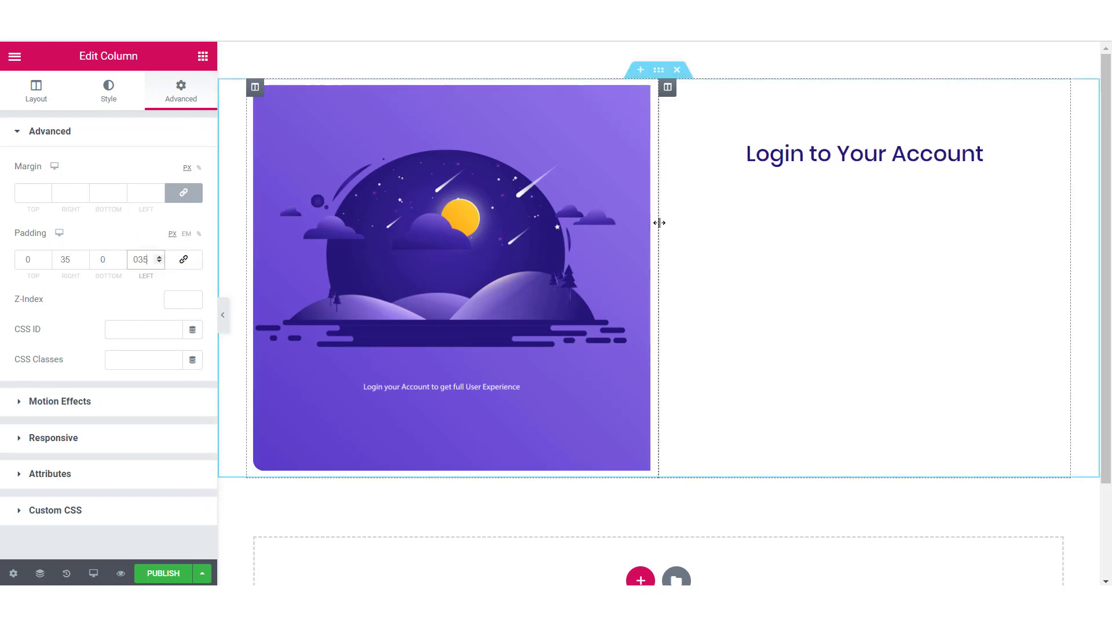
Widen the image column to 60% and remove the padding around its image
left_click_drag(658, 223, 765, 223)
left_click(478, 229)
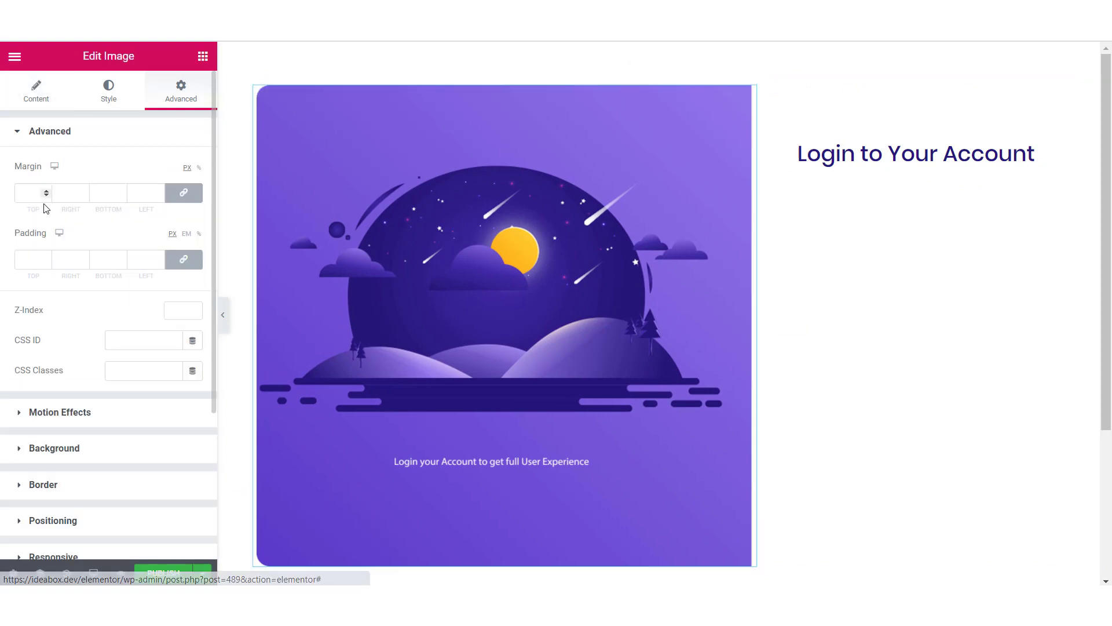
left_click(30, 193)
left_click(255, 87)
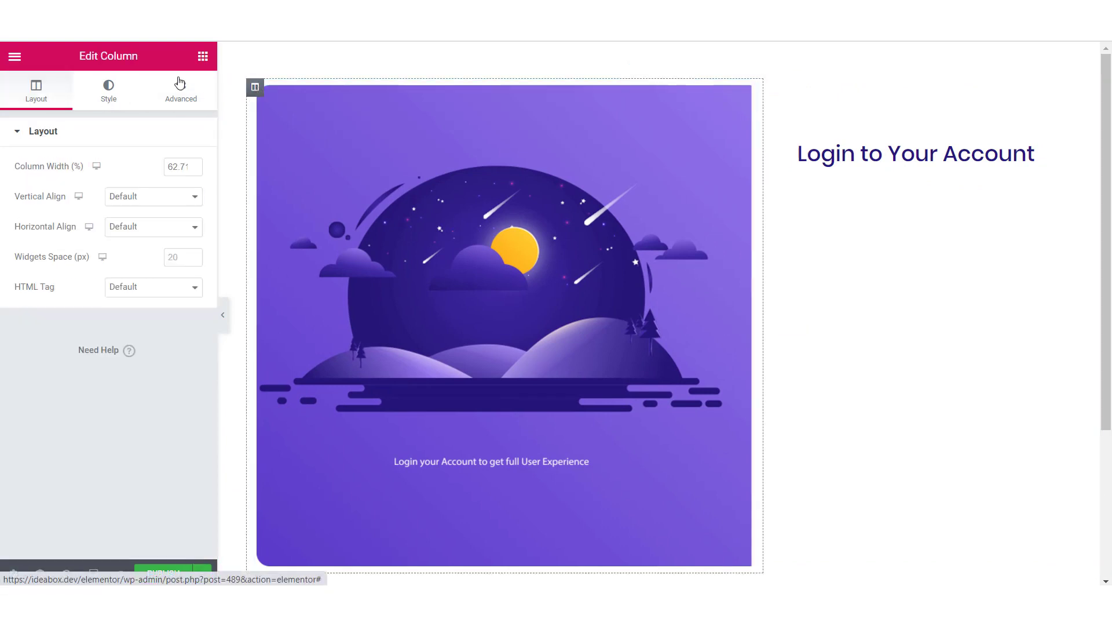
left_click(32, 88)
Open the layout settings of the two-column section
mouse_move(822, 195)
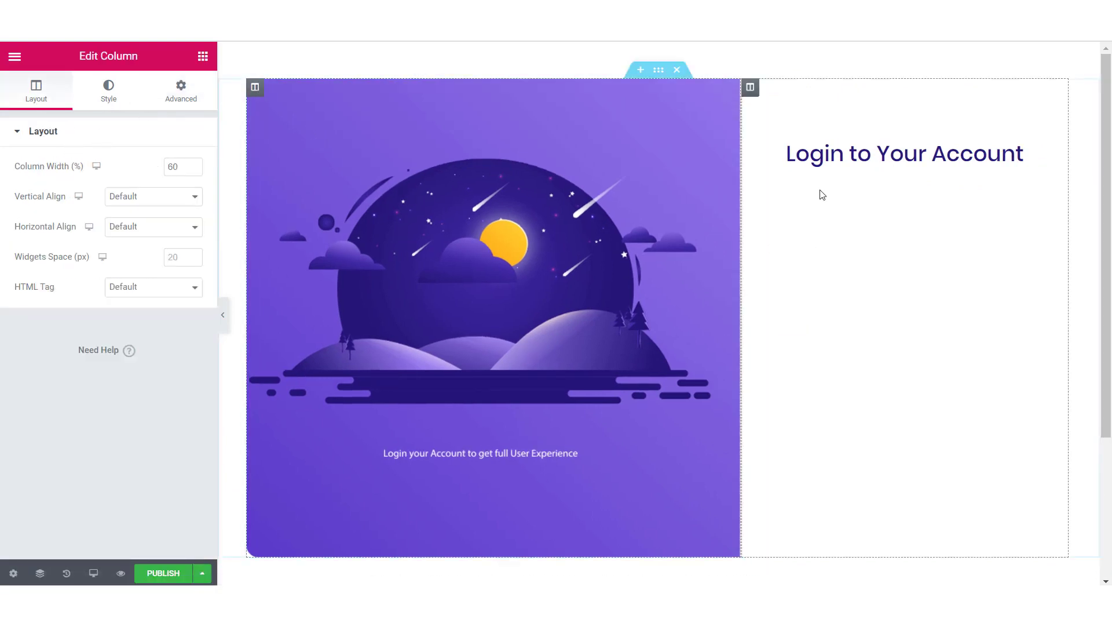
left_click(660, 70)
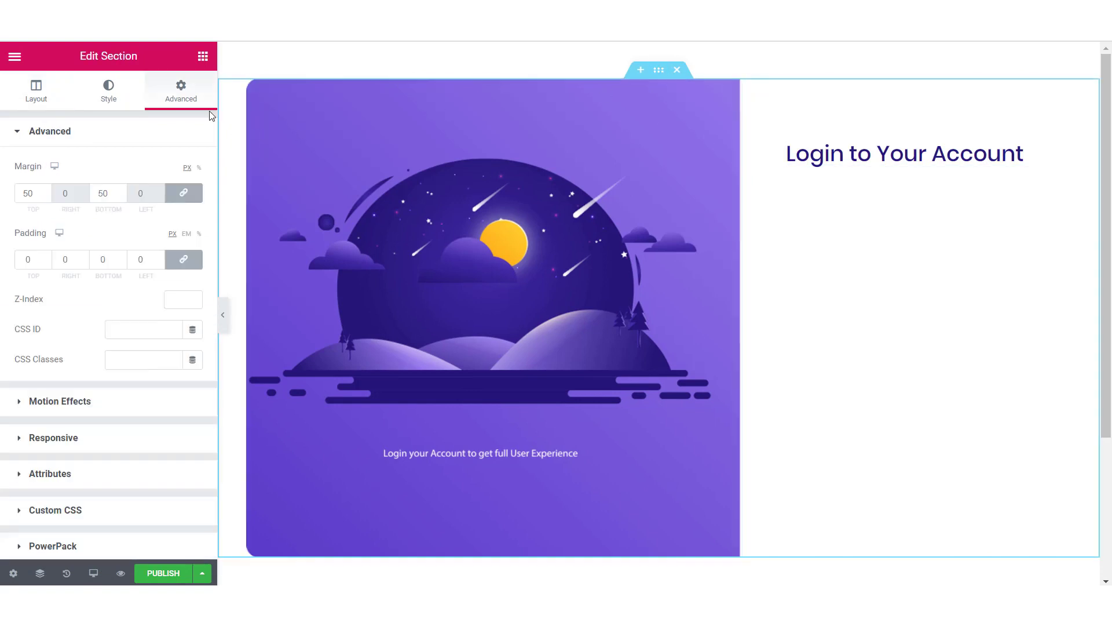
left_click(35, 88)
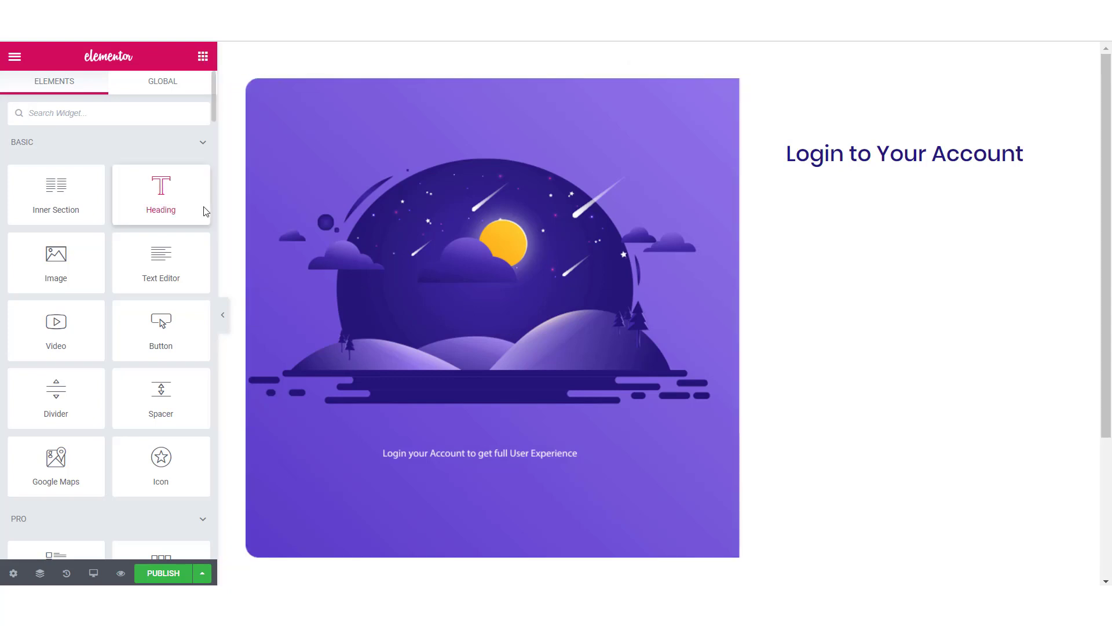
Search the widgets for "login" and place the PowerPack Login Form below the heading
type("login")
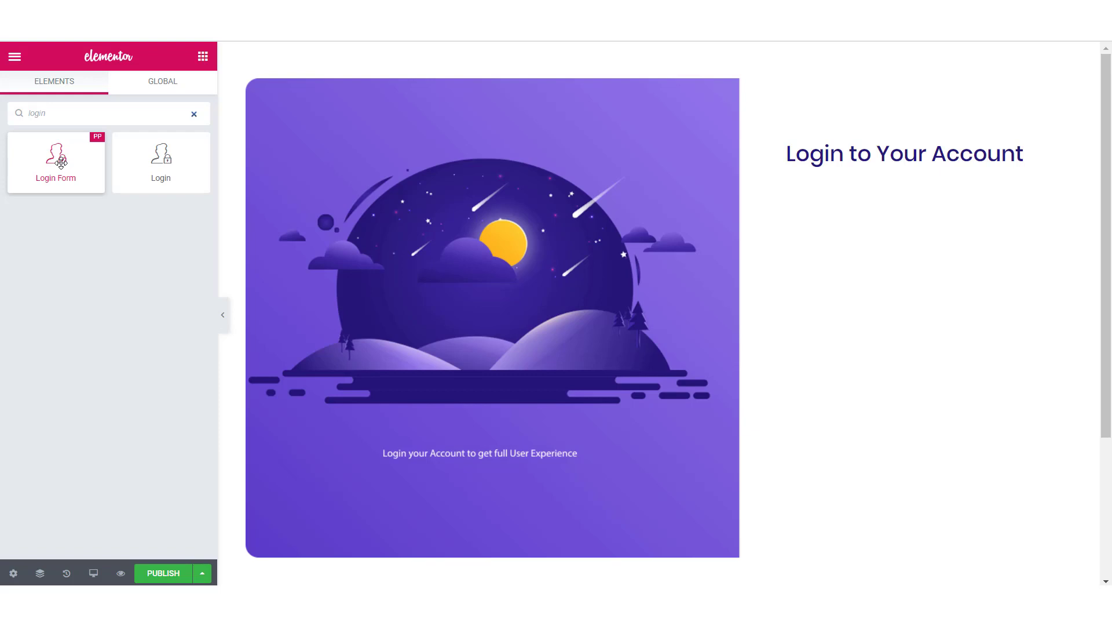
left_click_drag(61, 163, 880, 168)
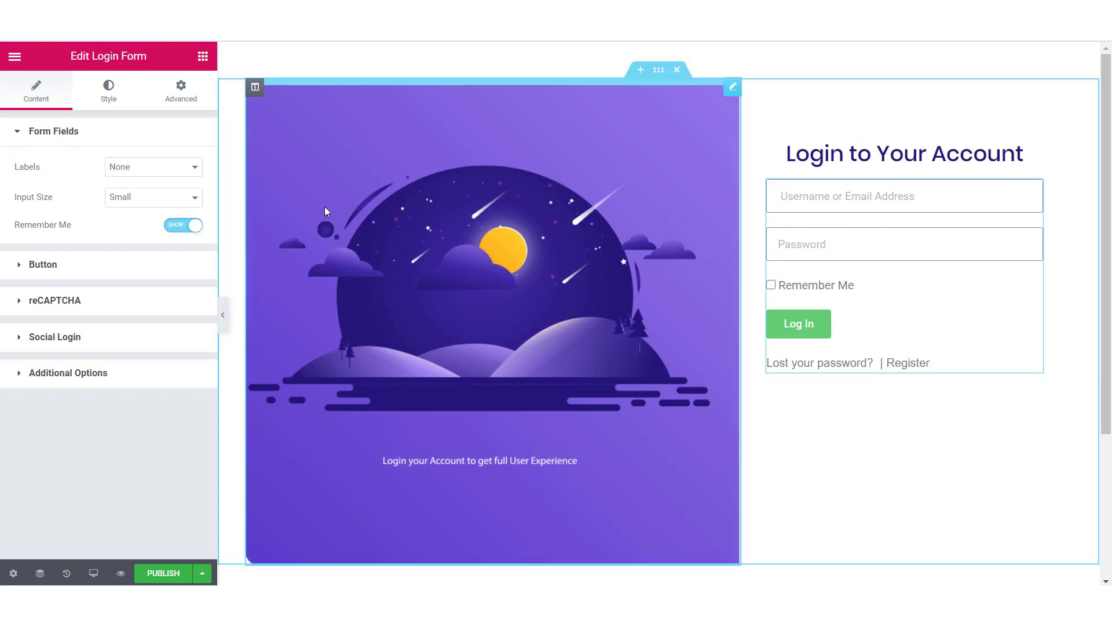
Check the login form's label options, try the Large input size and restore it to Small
left_click(165, 172)
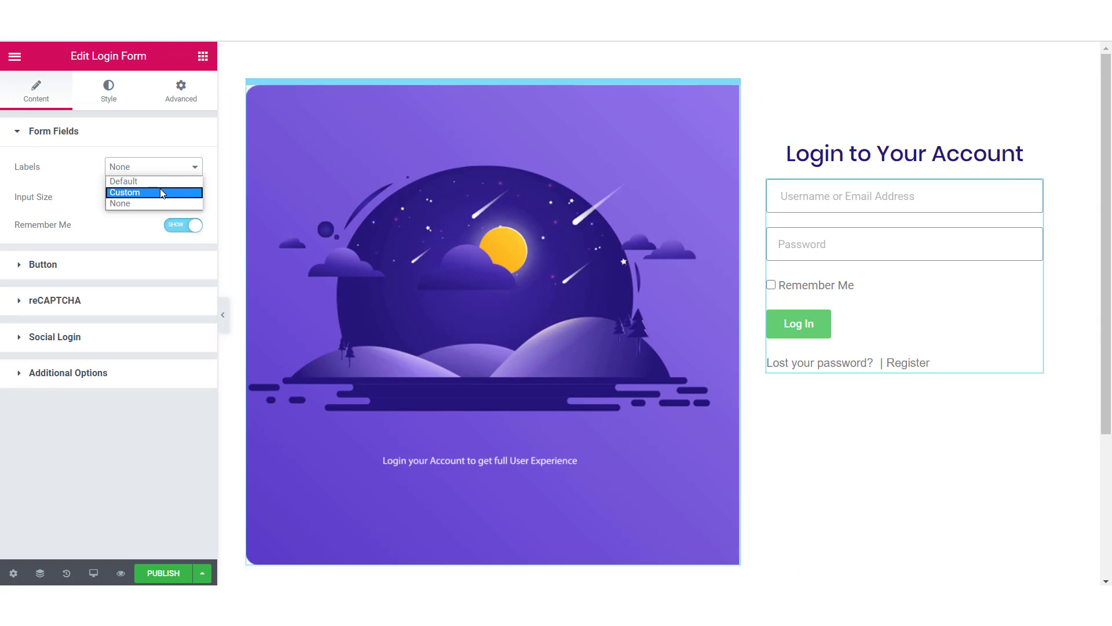
left_click(69, 174)
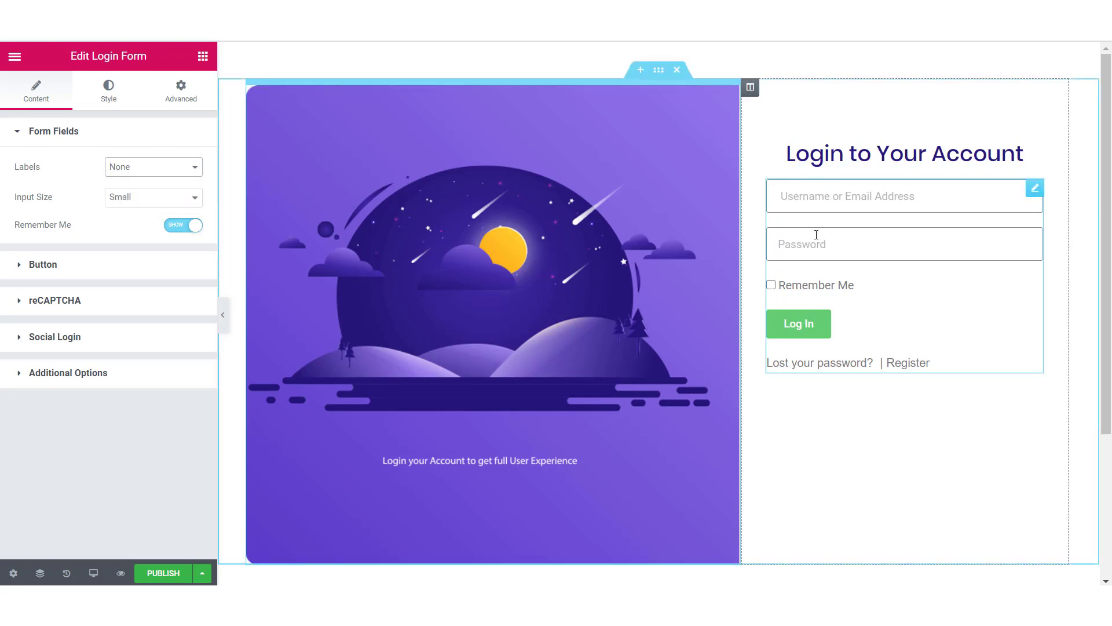
left_click(170, 199)
left_click(161, 242)
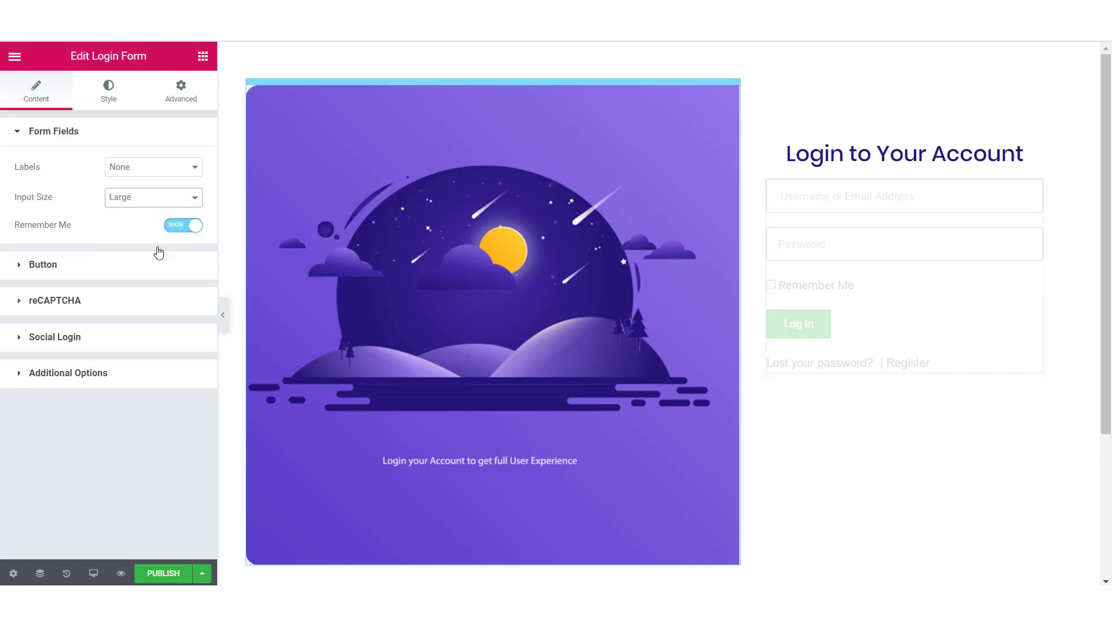
left_click(139, 201)
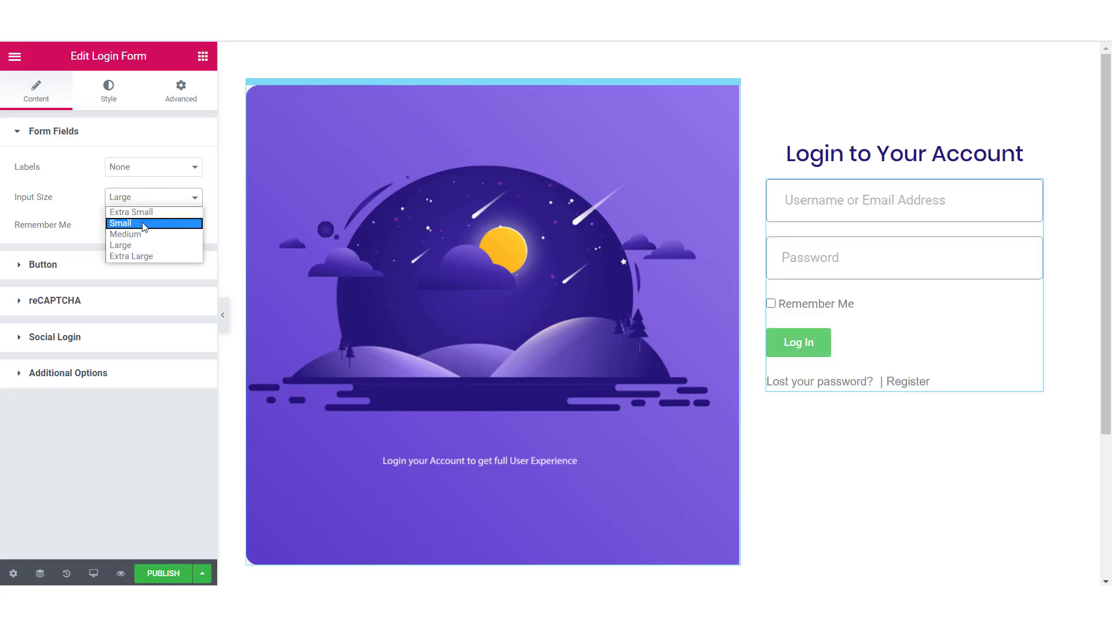
left_click(142, 222)
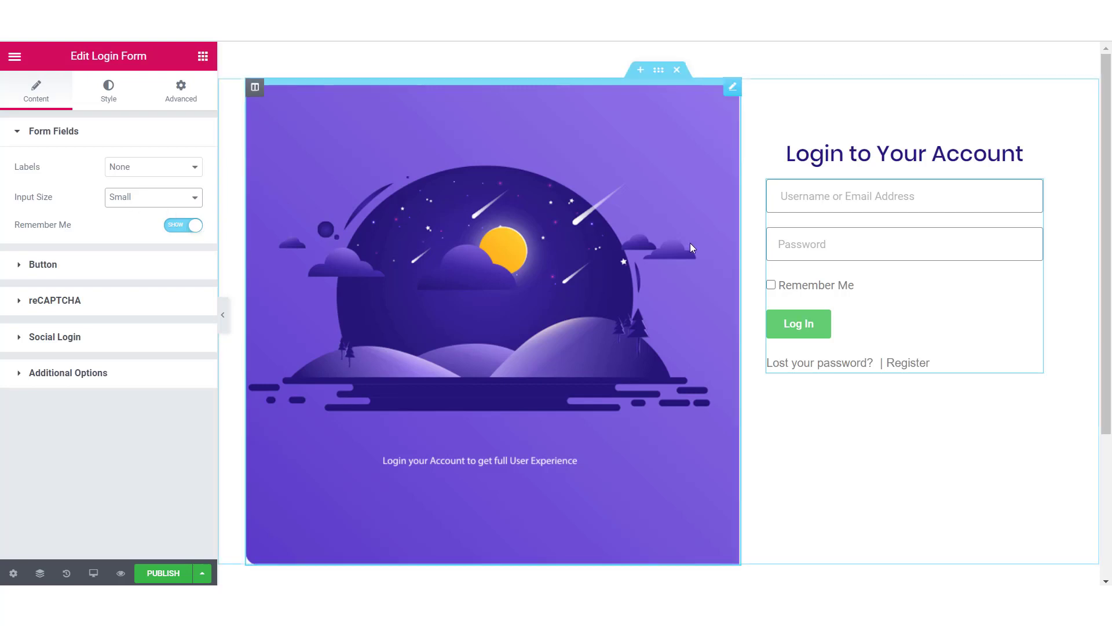
Hide the Remember Me option in the login form
left_click(175, 224)
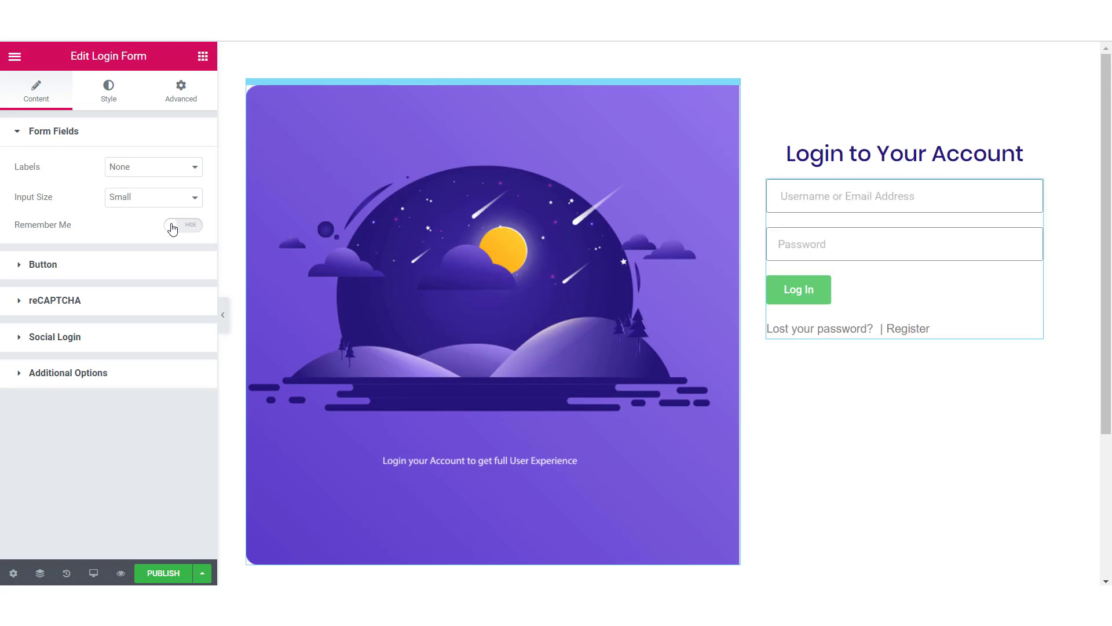
Check the login form's button options, try enabling reCAPTCHA and switch it back off
left_click(125, 264)
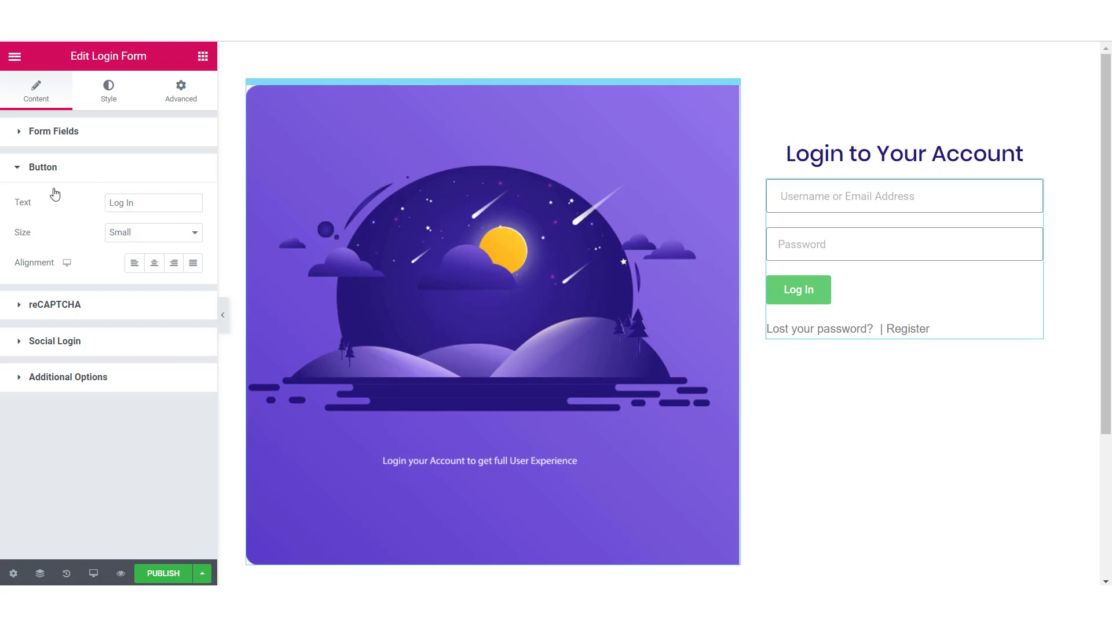
left_click(70, 305)
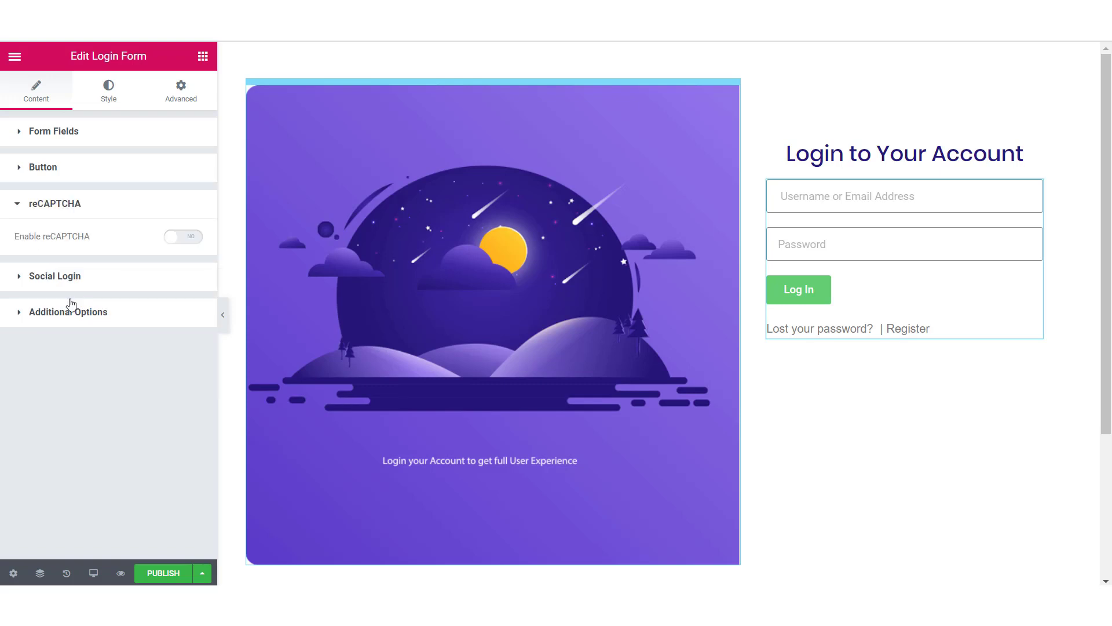
left_click(173, 240)
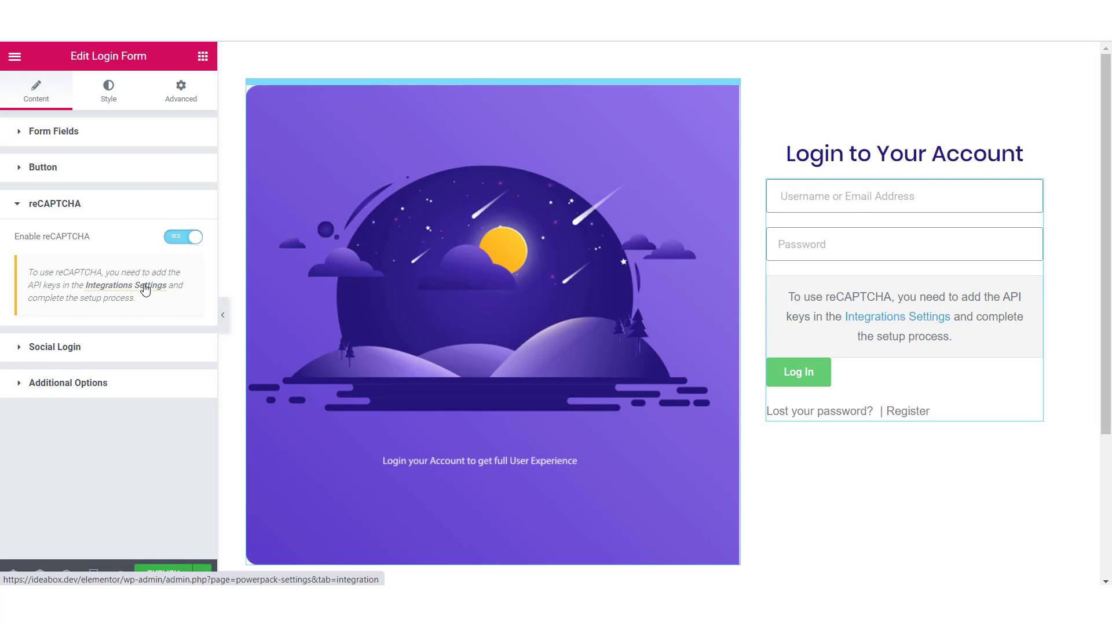
left_click(177, 238)
Try enabling Facebook and Google login under the form's social login options and switch both back off
left_click(103, 275)
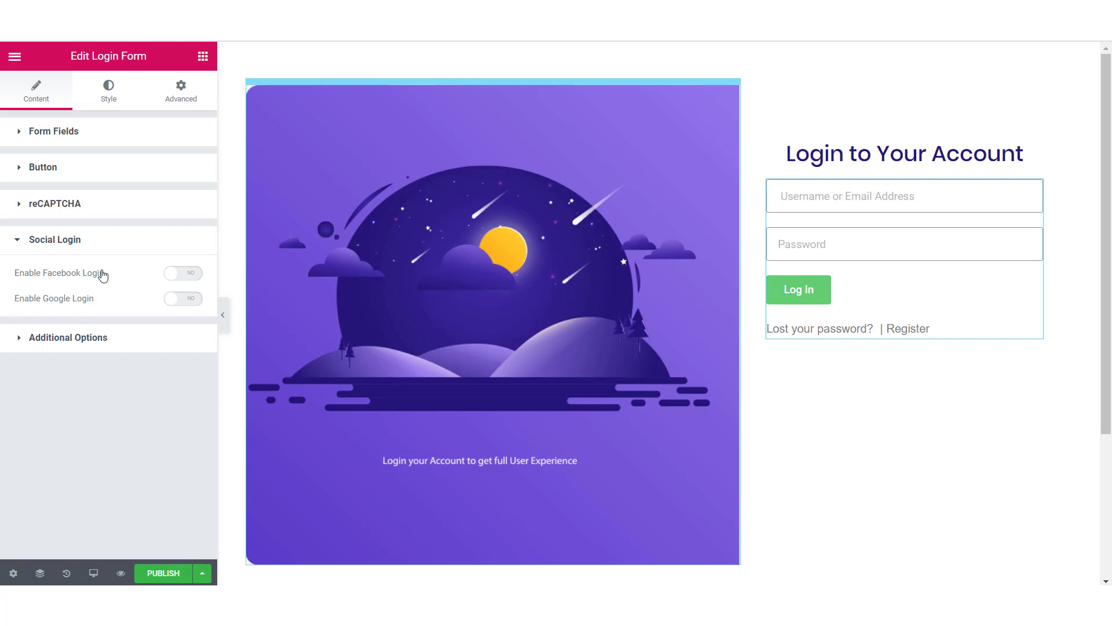
left_click(179, 275)
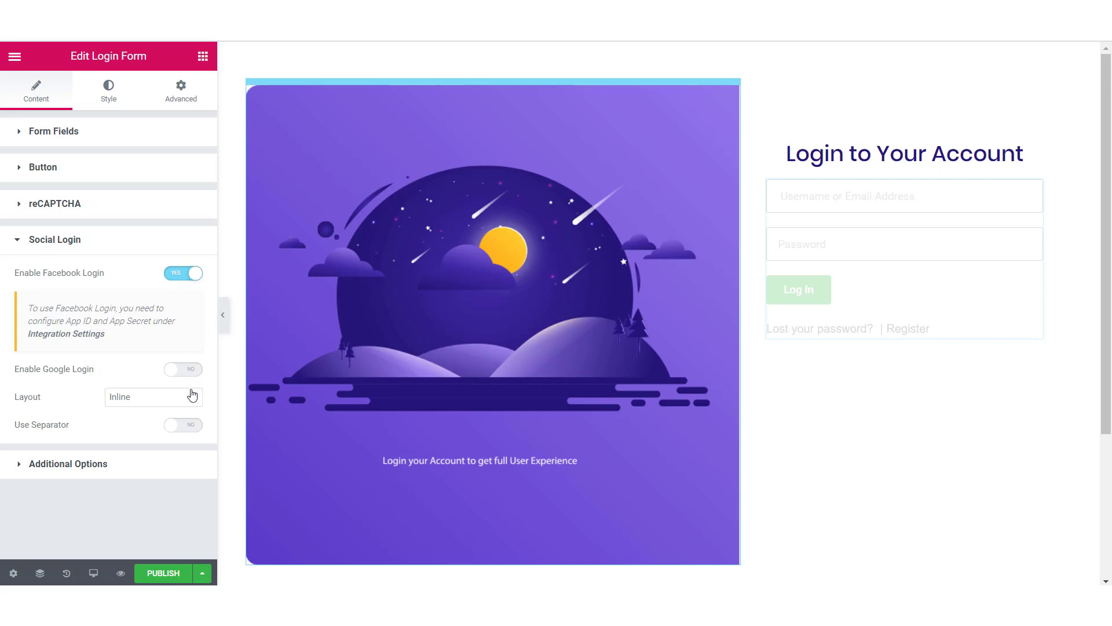
left_click(182, 369)
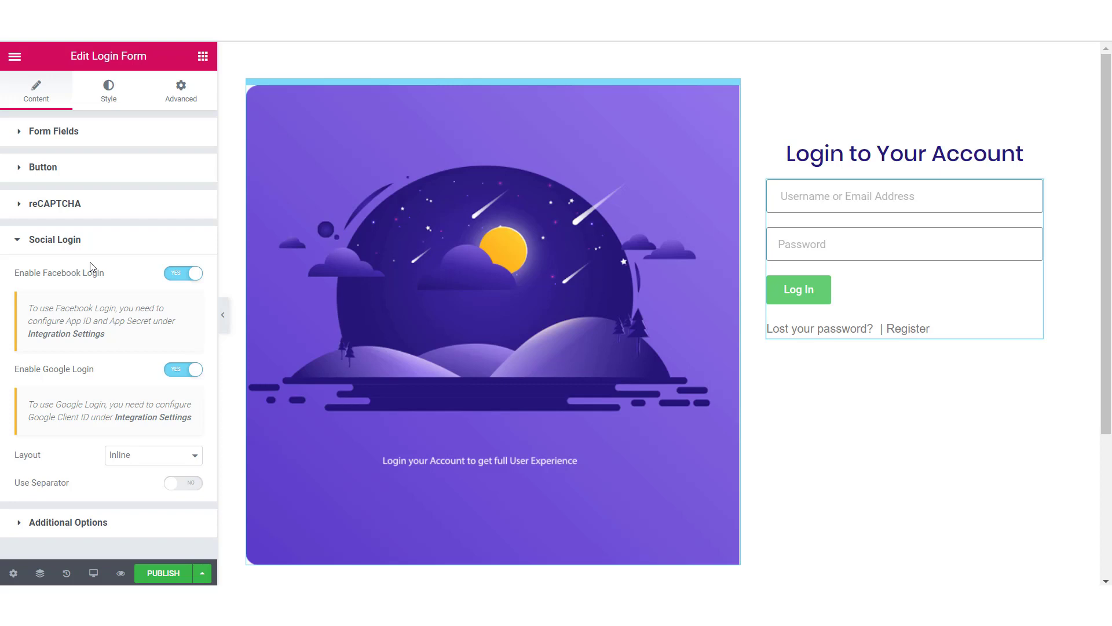
left_click(174, 273)
left_click(186, 298)
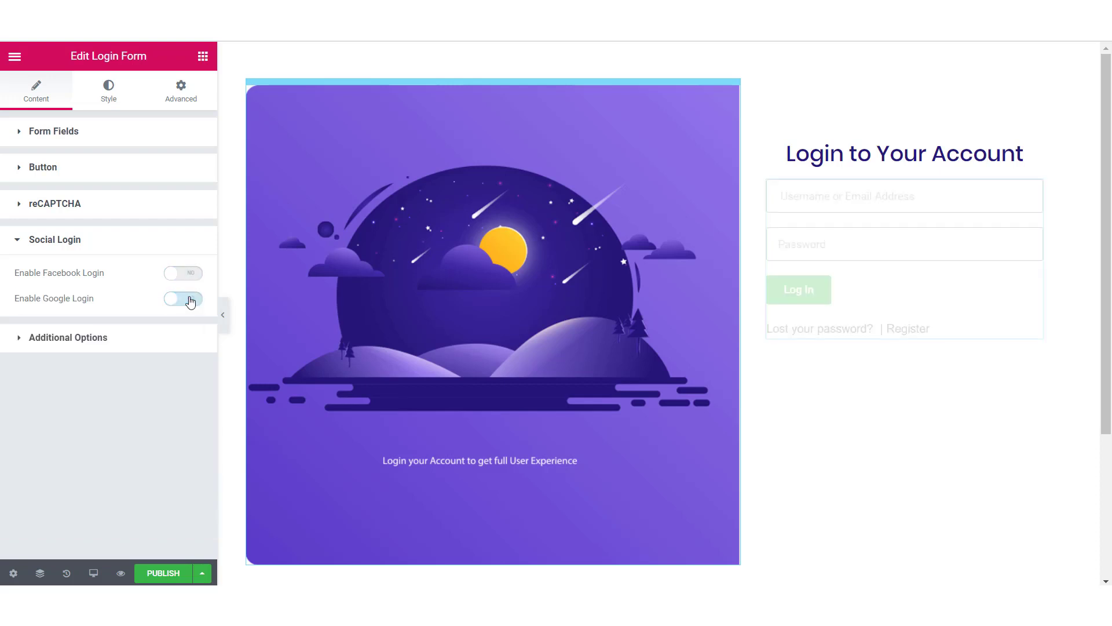
Set the login form's password reset link text to "Forgot your password?" and hide the Register link
left_click(73, 338)
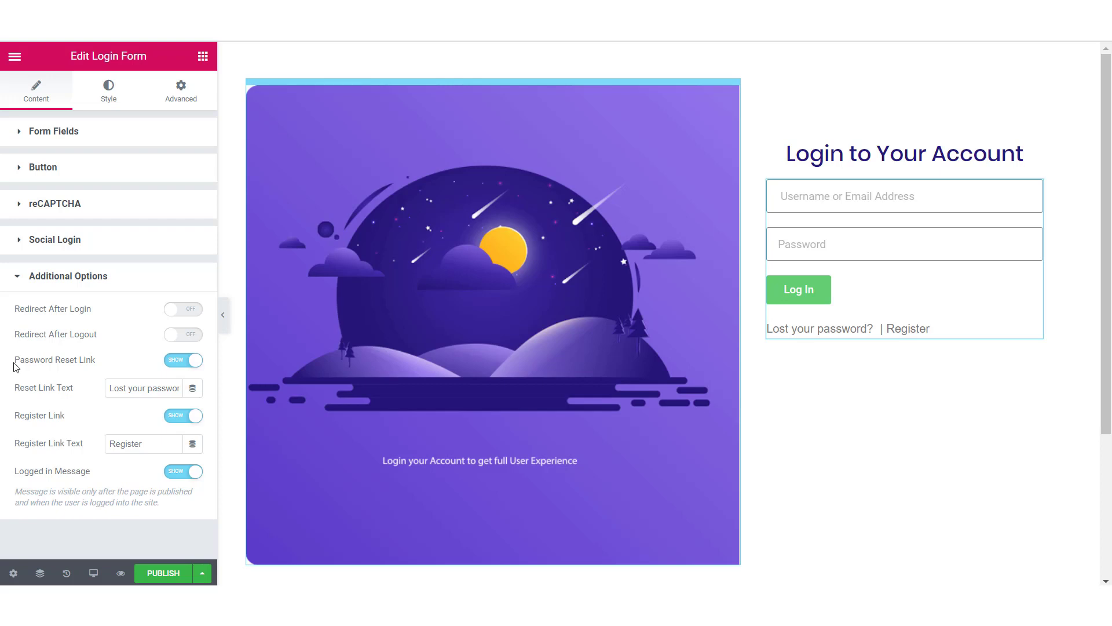
left_click(149, 387)
key("ctrl+a")
key("ctrl+v")
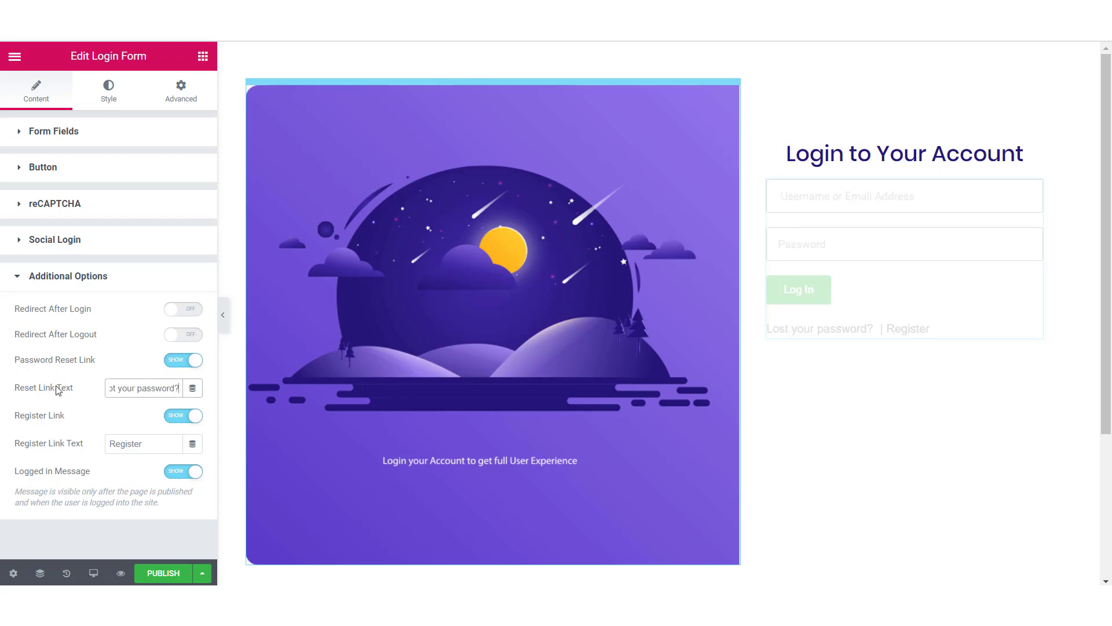
left_click(175, 421)
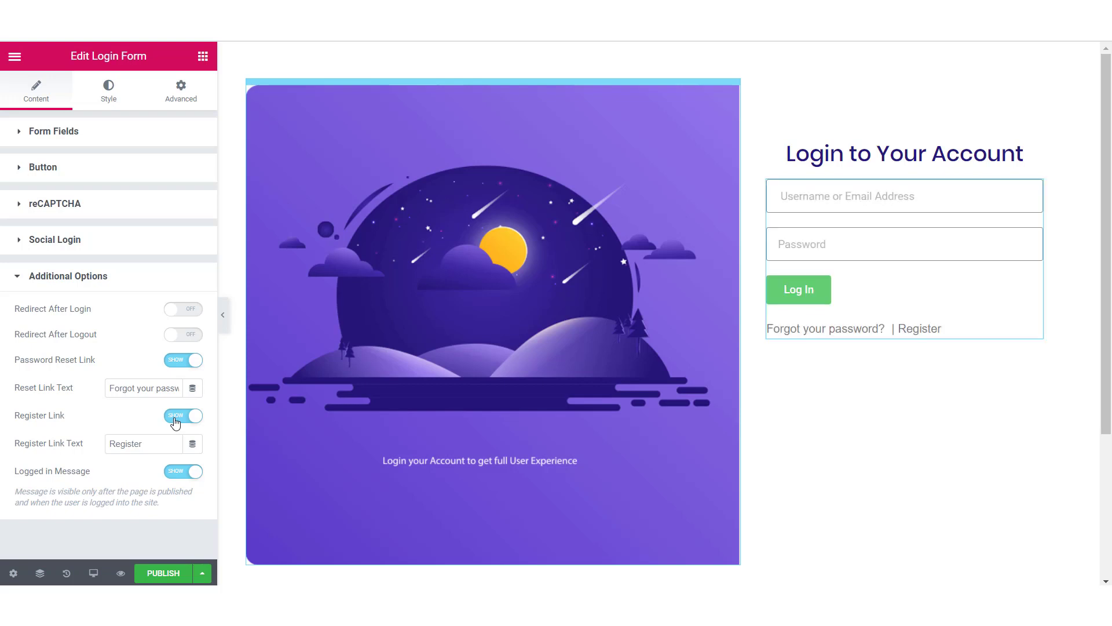
left_click(176, 421)
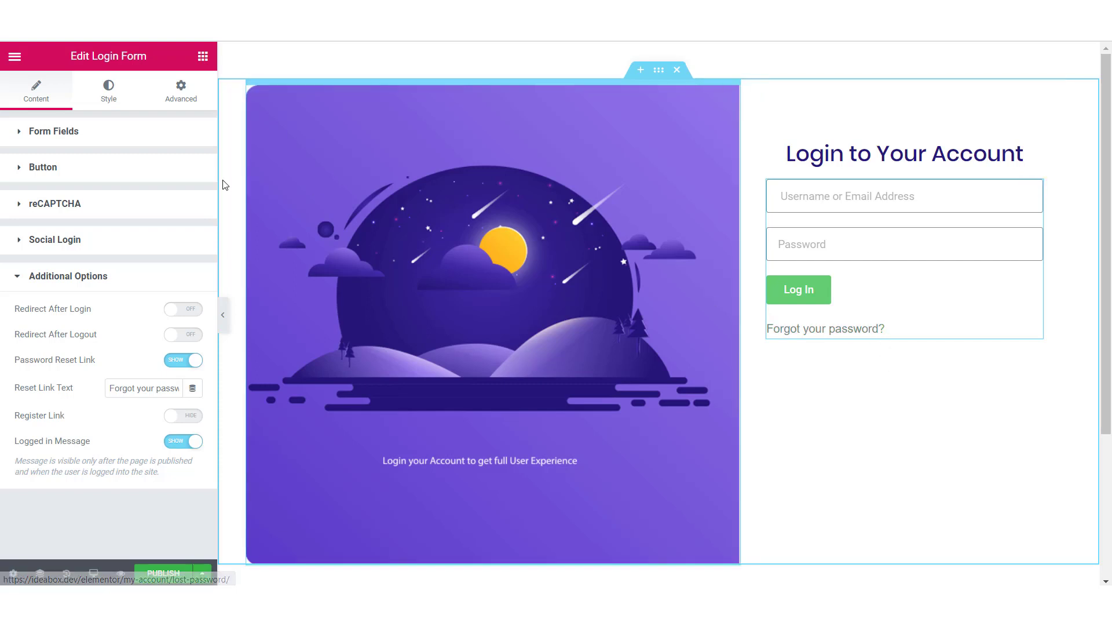
Set the login form's rows gap to 30 and its link color to the saved dark navy swatch
left_click(111, 92)
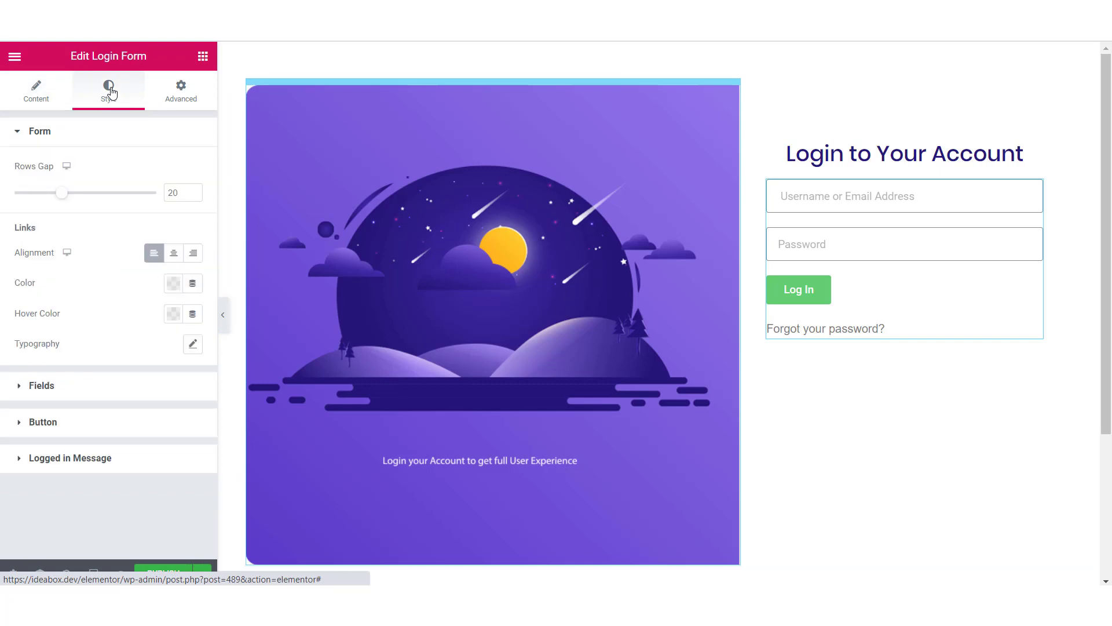
left_click(50, 131)
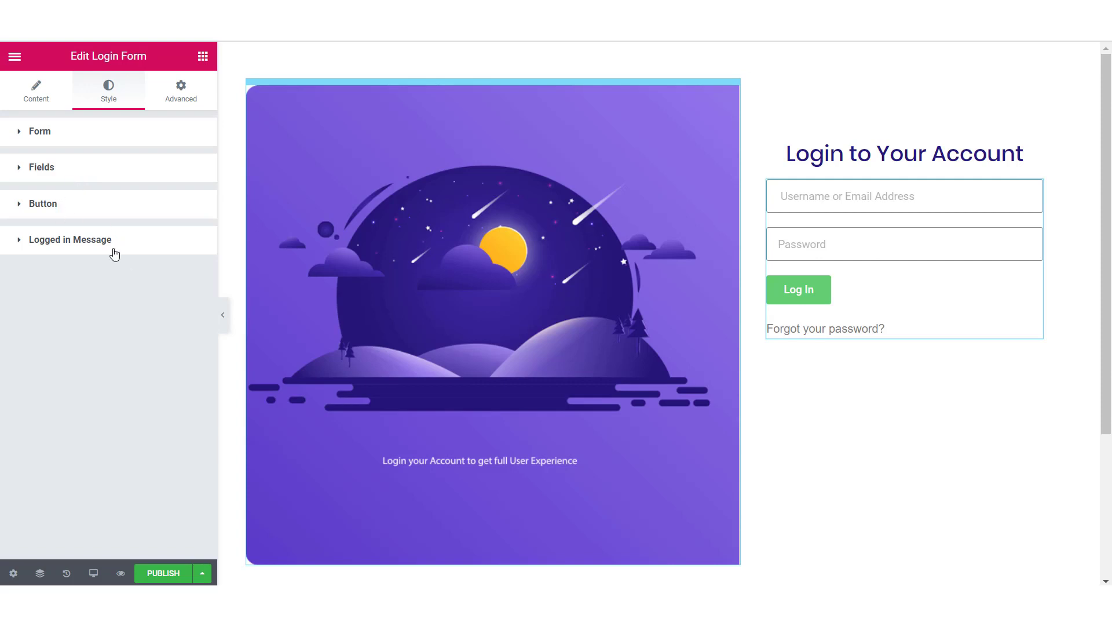
left_click(38, 131)
left_click_drag(56, 194, 86, 197)
left_click(173, 283)
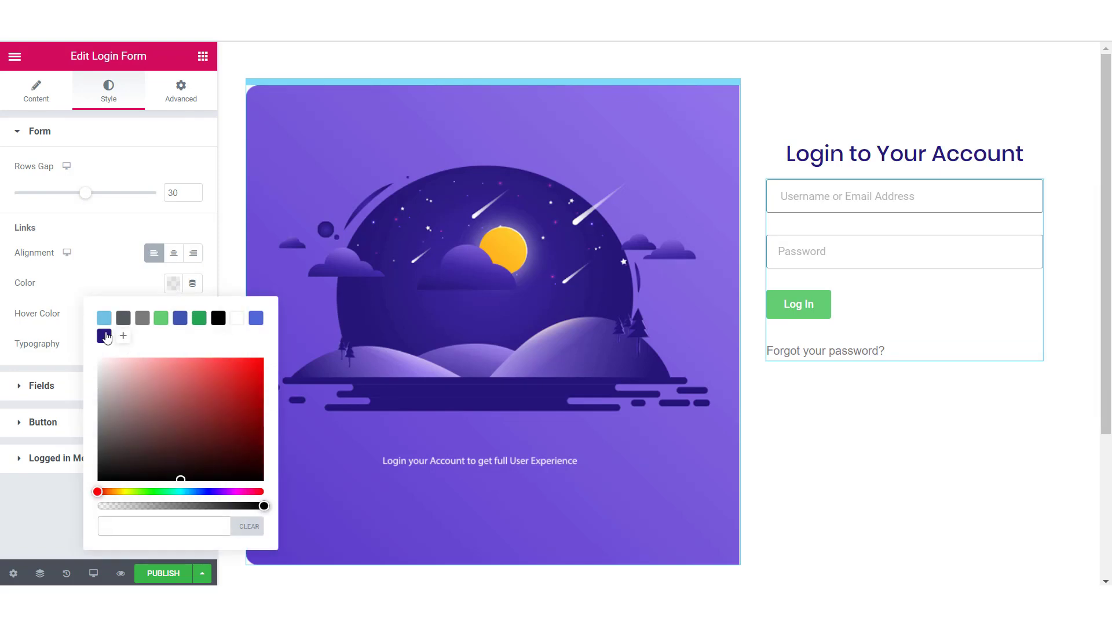
left_click(104, 336)
left_click(64, 345)
Set the form links' typography to the Poppins font family with a weight of 400
left_click(194, 344)
left_click(143, 469)
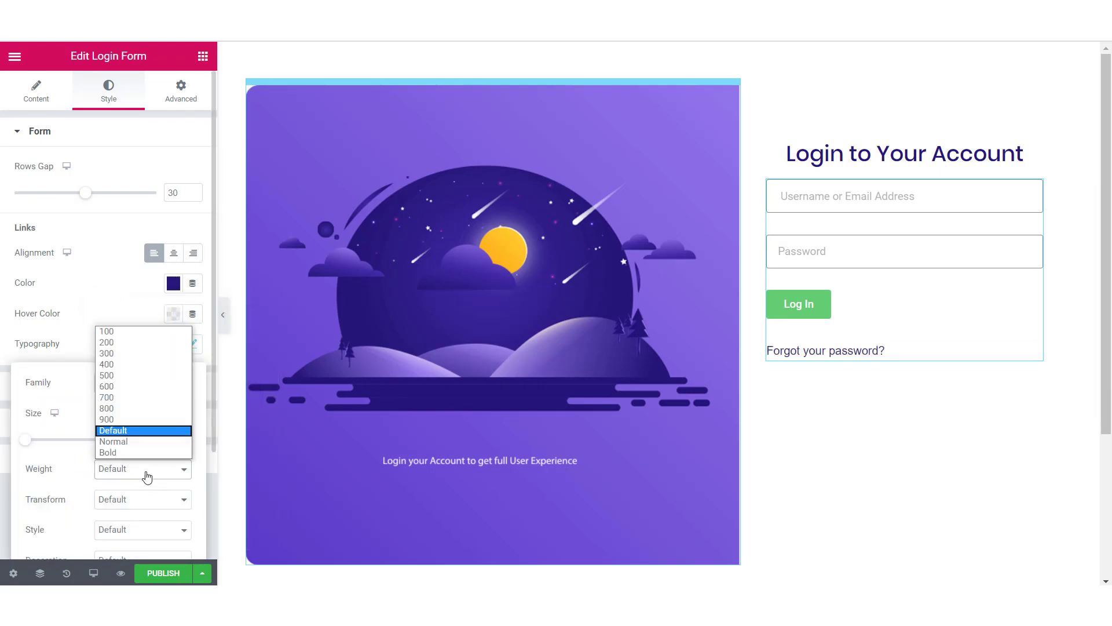
left_click(143, 365)
left_click(134, 385)
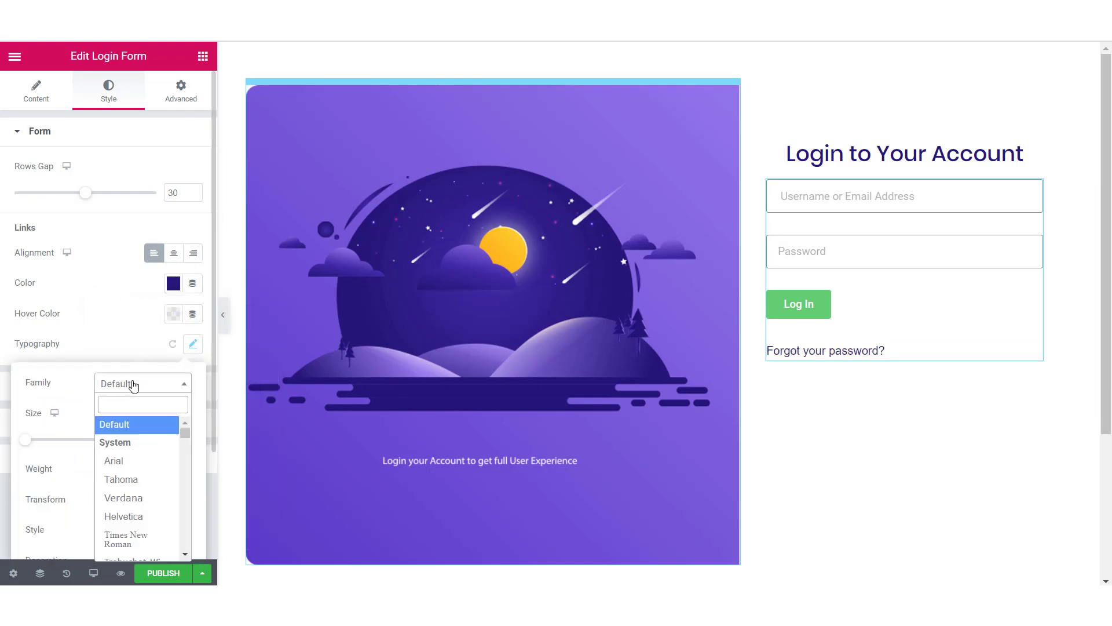
type("poppins")
key("Return")
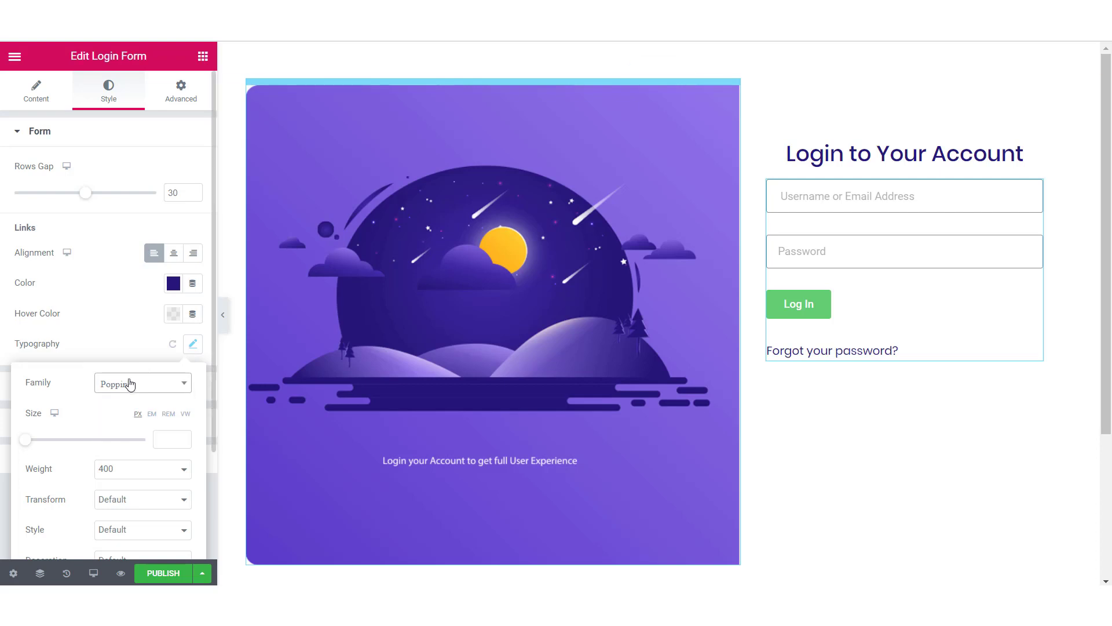
left_click(77, 367)
Set the form fields' text color to #3E3E3E and their background to a very light grey
left_click(72, 389)
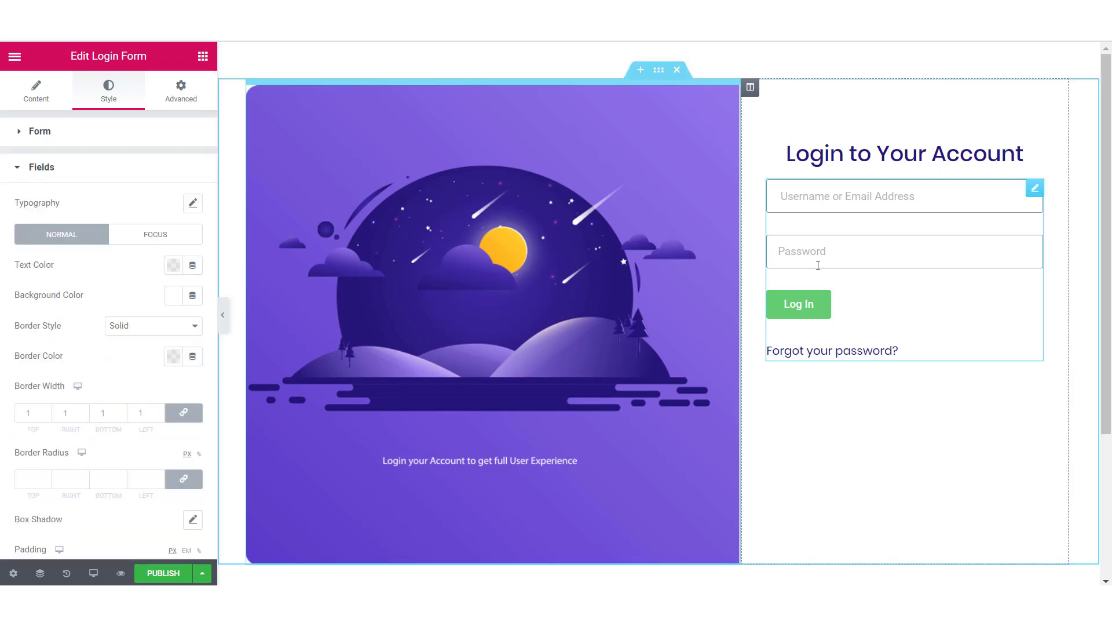
left_click(173, 265)
type("#3E3E3E")
left_click(132, 258)
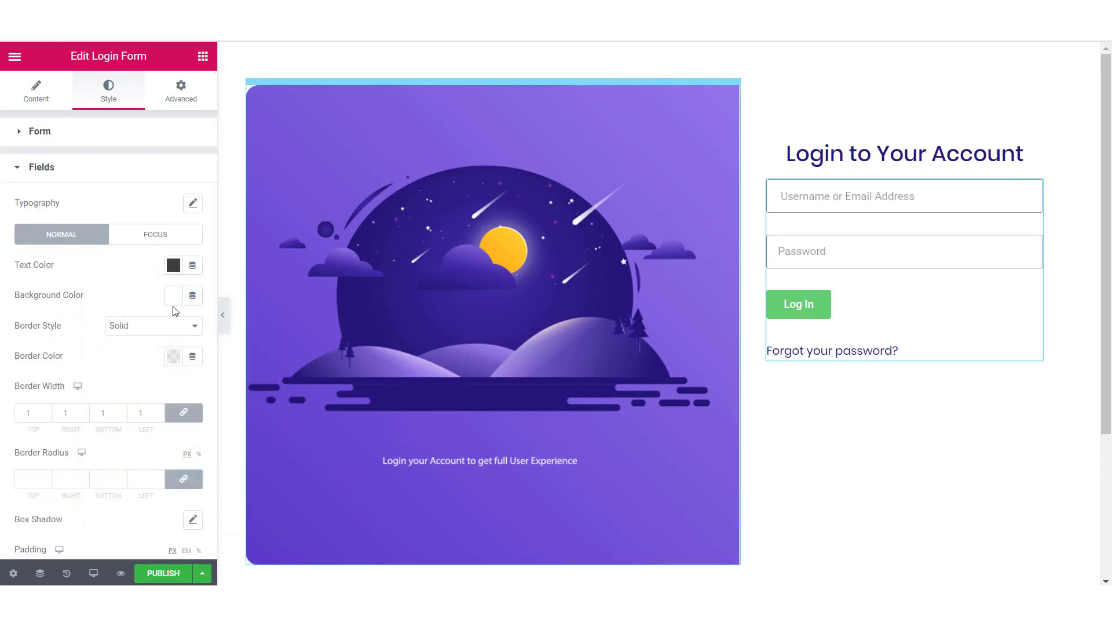
left_click(173, 295)
left_click(151, 297)
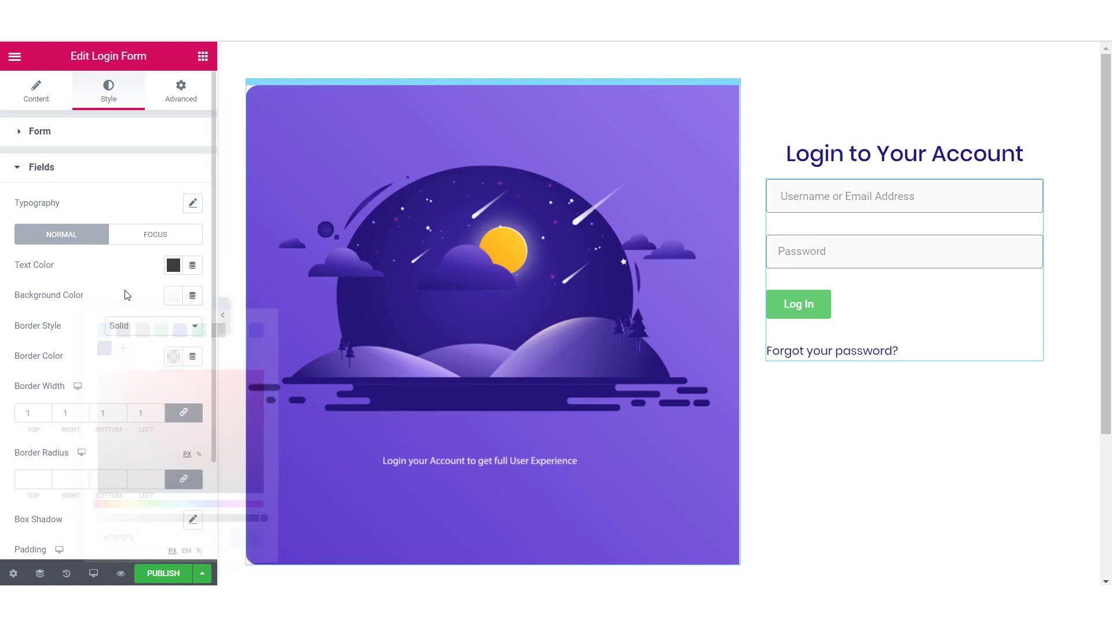
Give the form fields a light grey border 2 px wide on the bottom edge only, with a 40 px border radius
left_click(176, 359)
left_click(146, 412)
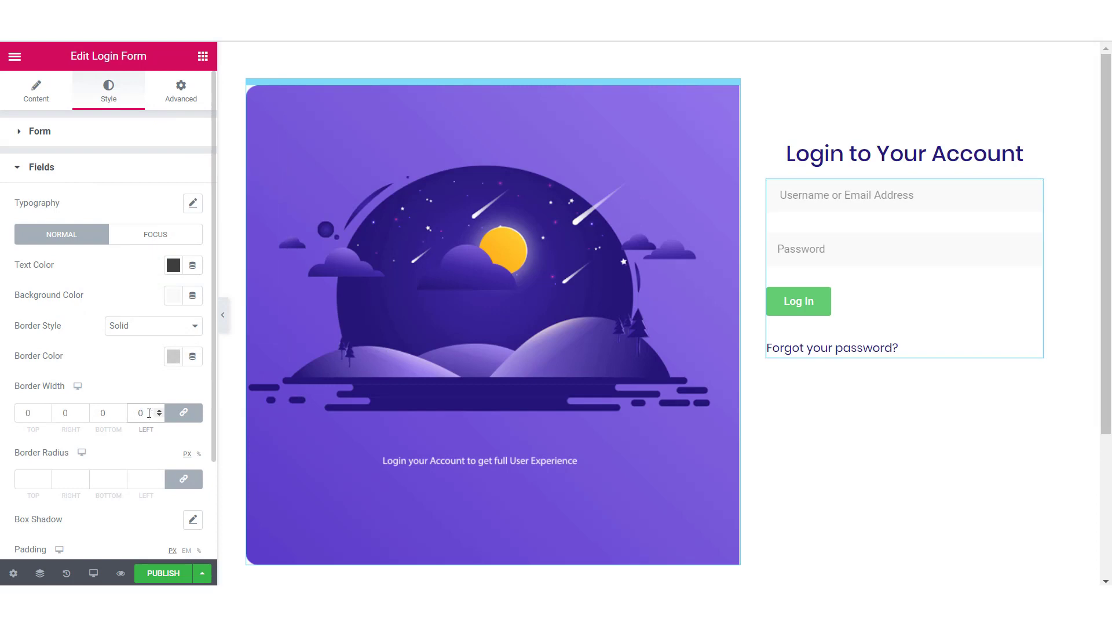
left_click(122, 410)
left_click(121, 410)
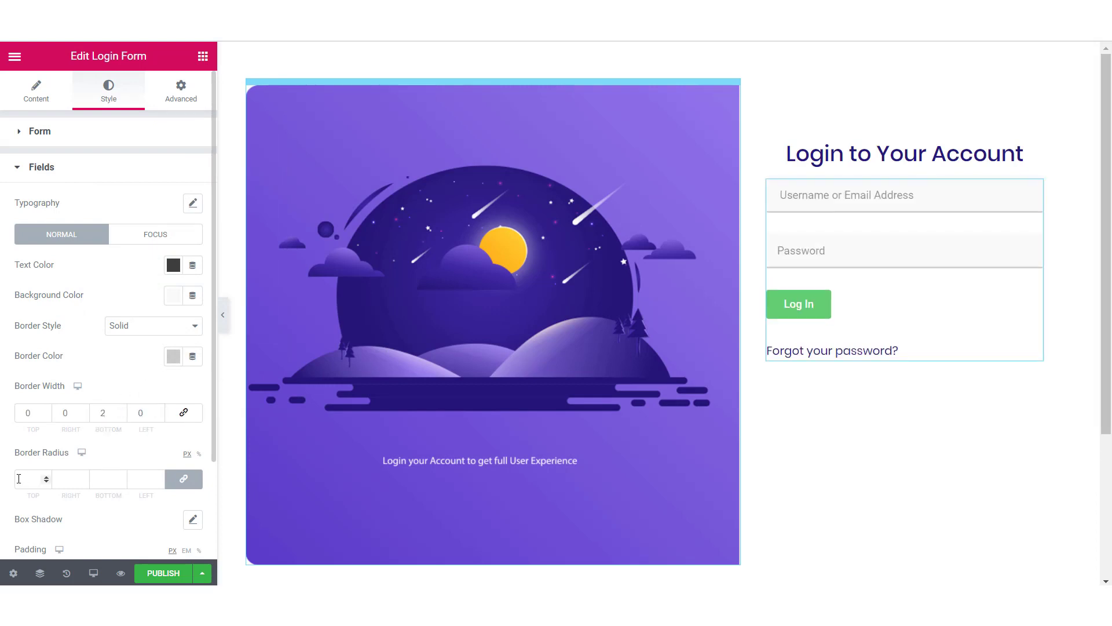
left_click(41, 479)
type("40")
Set the form fields' padding to 12 px top, 5 px right, 12 px bottom and 15 px left
scroll(39, 475, "down", 2)
left_click(29, 456)
type("0")
key("Tab")
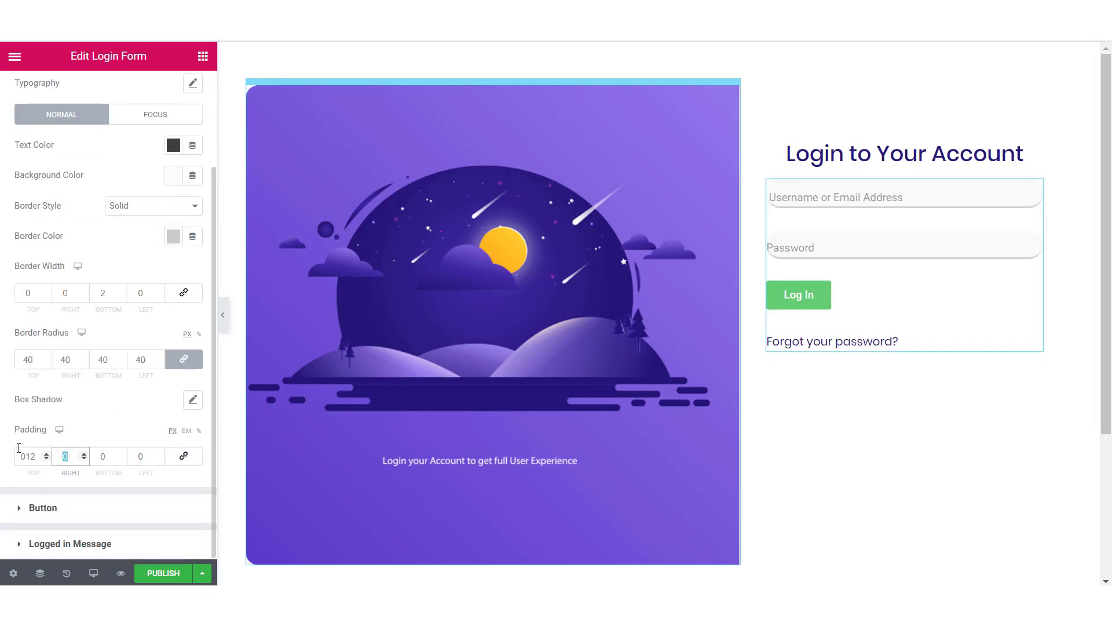
type("5")
key("Tab")
type("12")
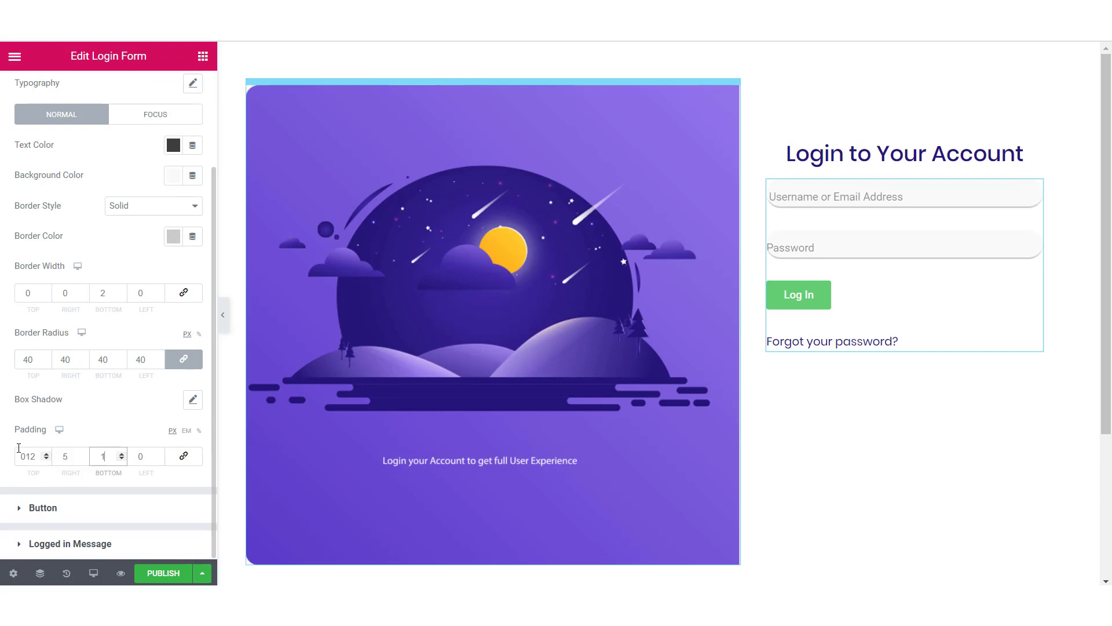
key("Tab")
type("15")
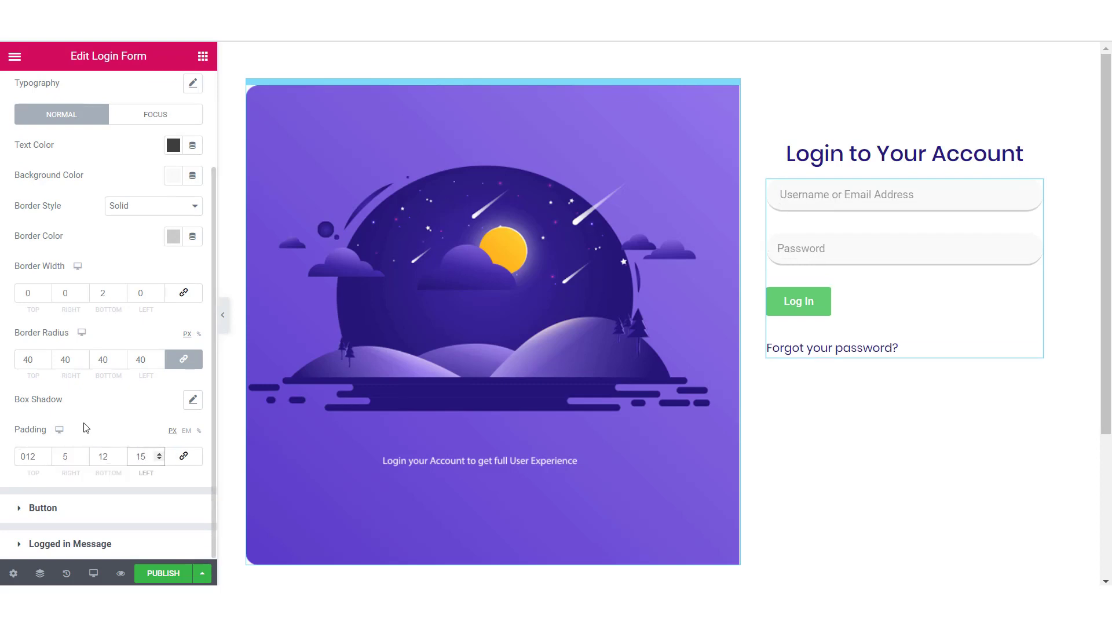
Give the Log In button the saved dark navy background color and a 30 px border radius on all corners
left_click(89, 499)
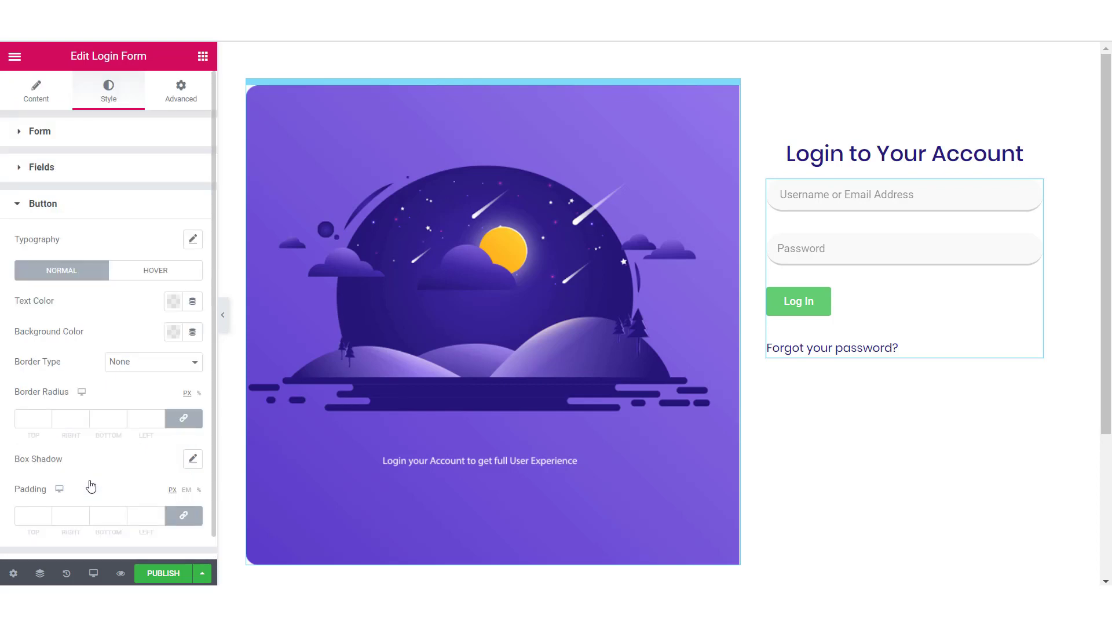
left_click(193, 239)
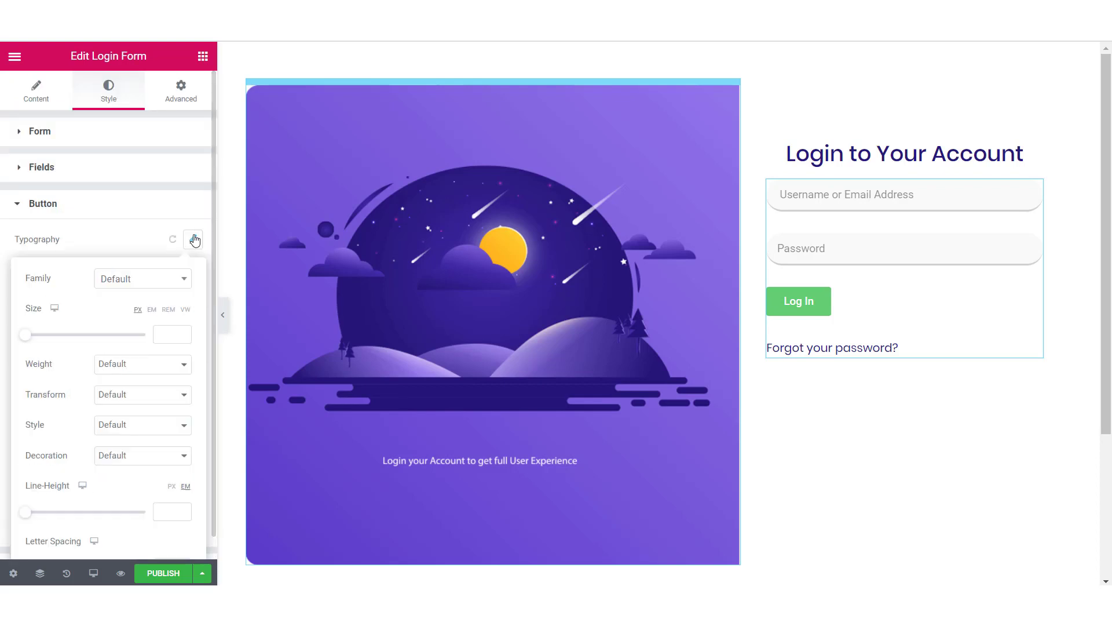
left_click(134, 231)
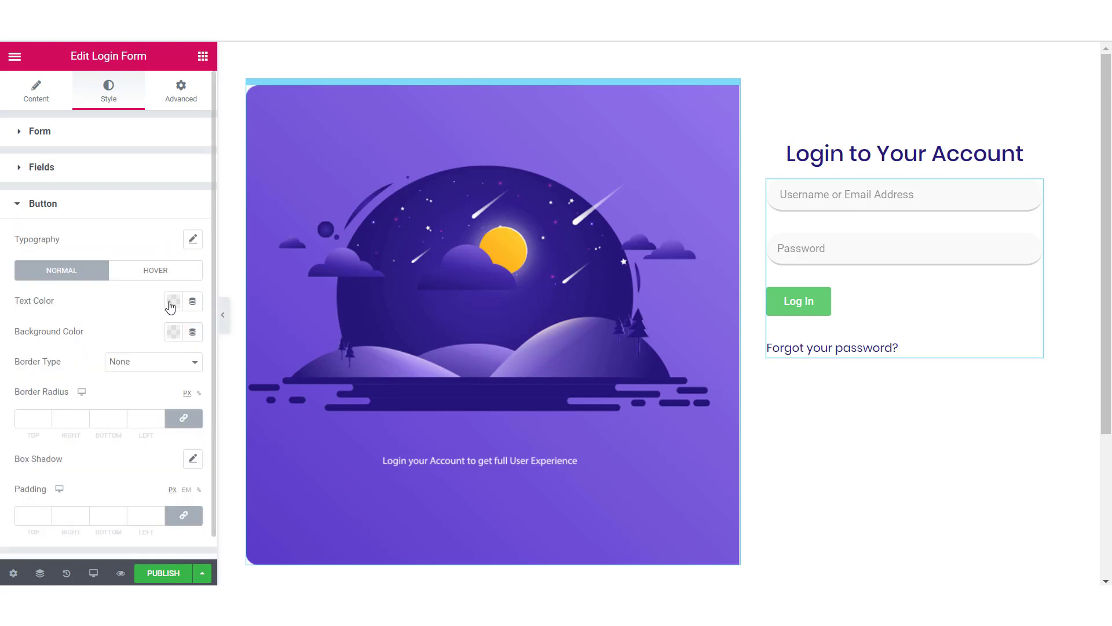
left_click(173, 332)
left_click(104, 384)
left_click(135, 328)
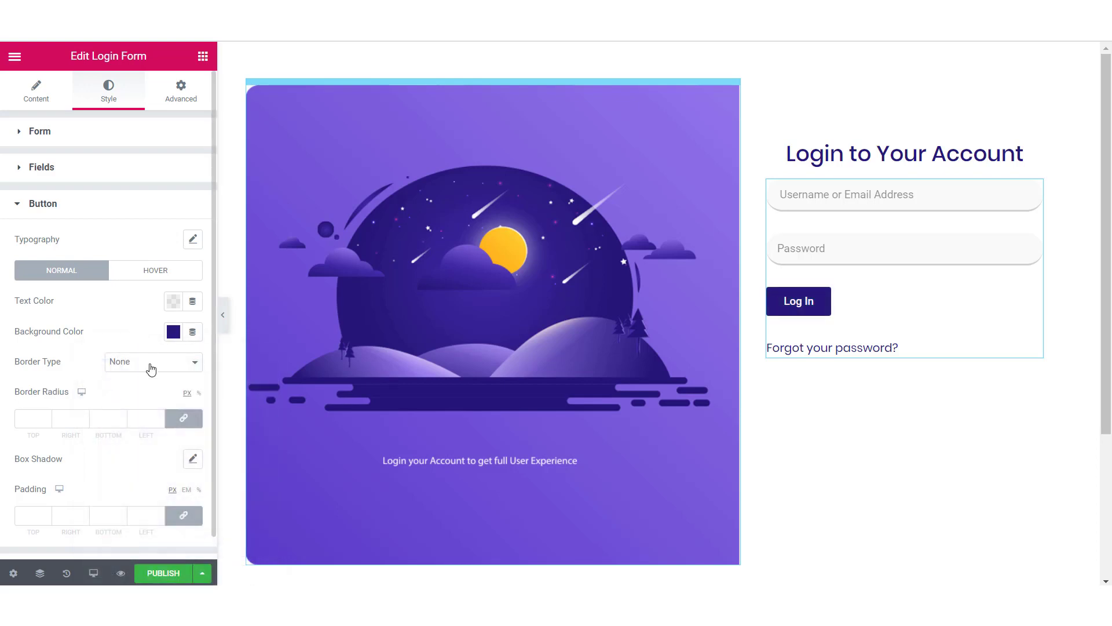
left_click(25, 416)
type("30")
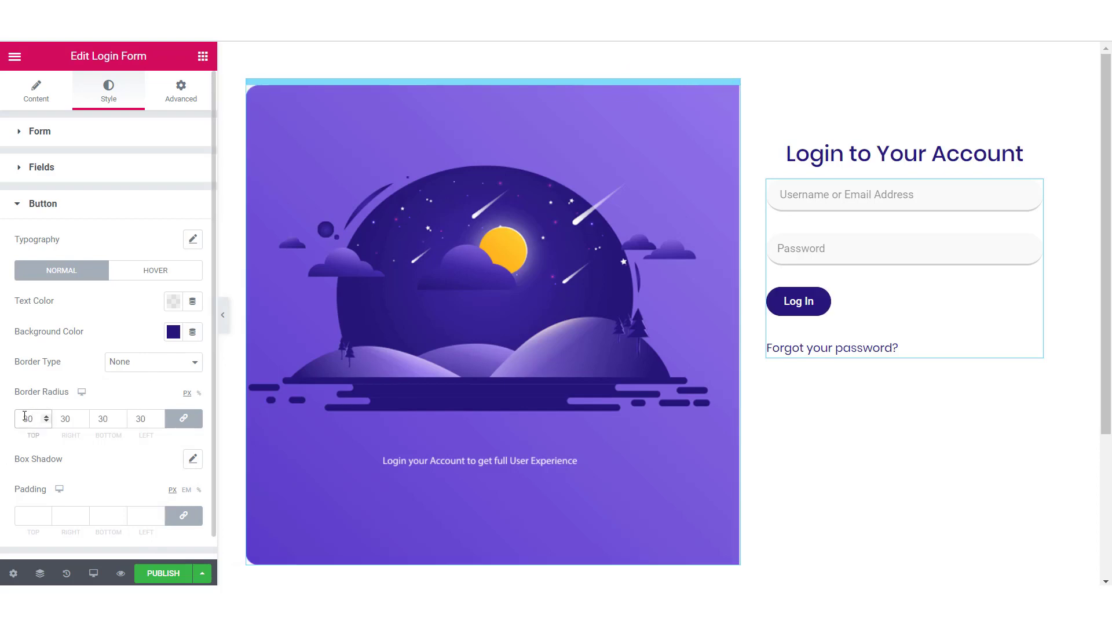
Unlink the Log In button's padding and set it to 3 px top and bottom and 60 px right and left
left_click(28, 512)
left_click(179, 516)
left_click(37, 512)
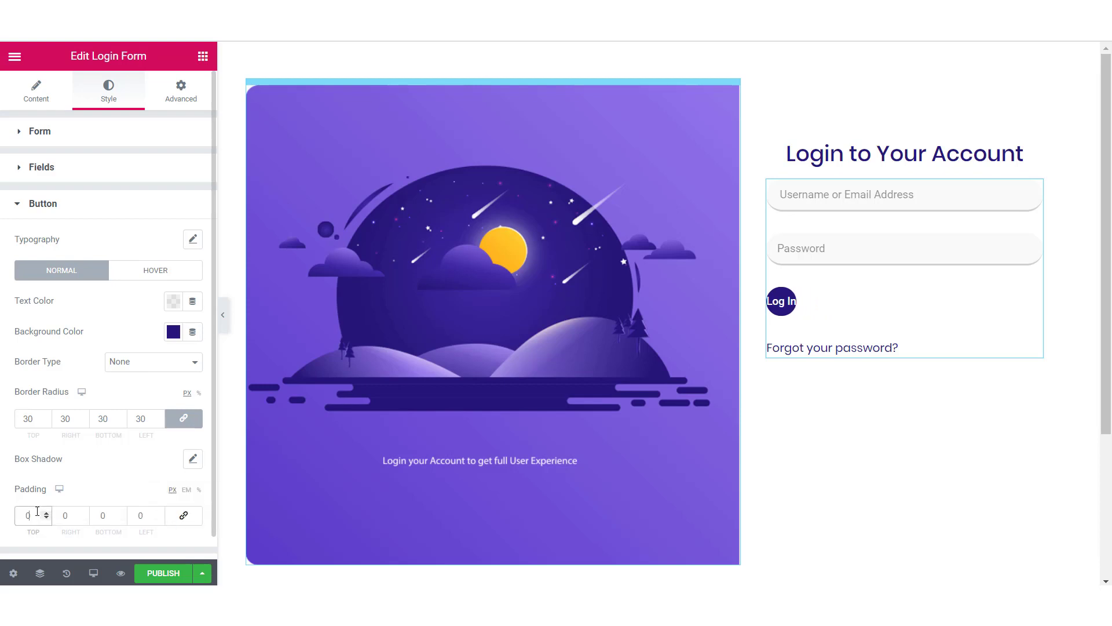
type("3")
key("Tab")
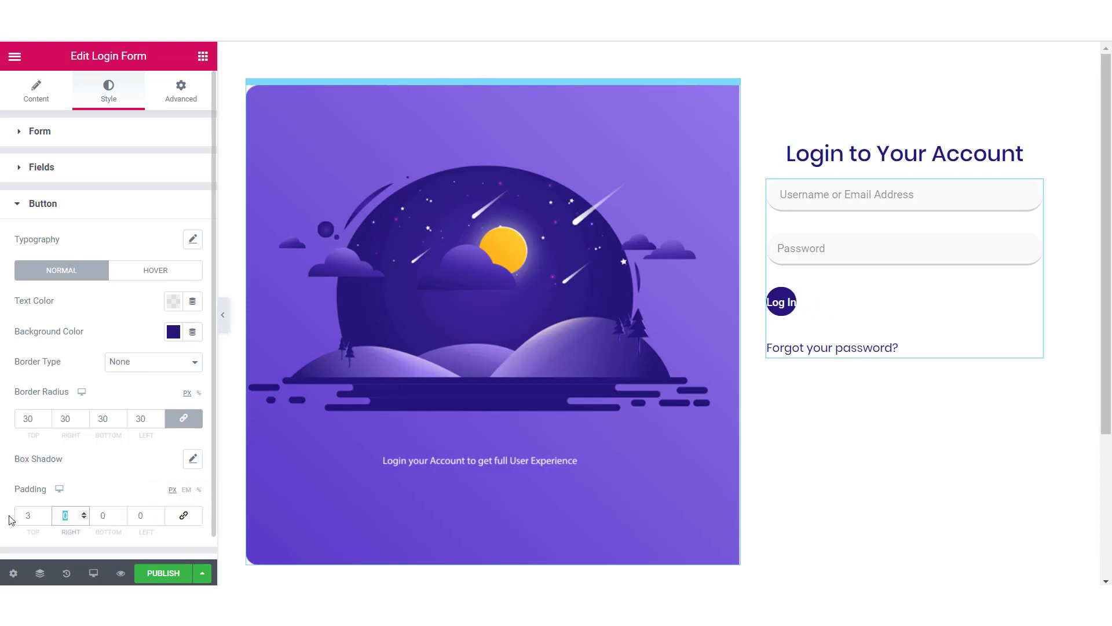
type("60")
key("Tab")
type("3")
key("Tab")
type("60")
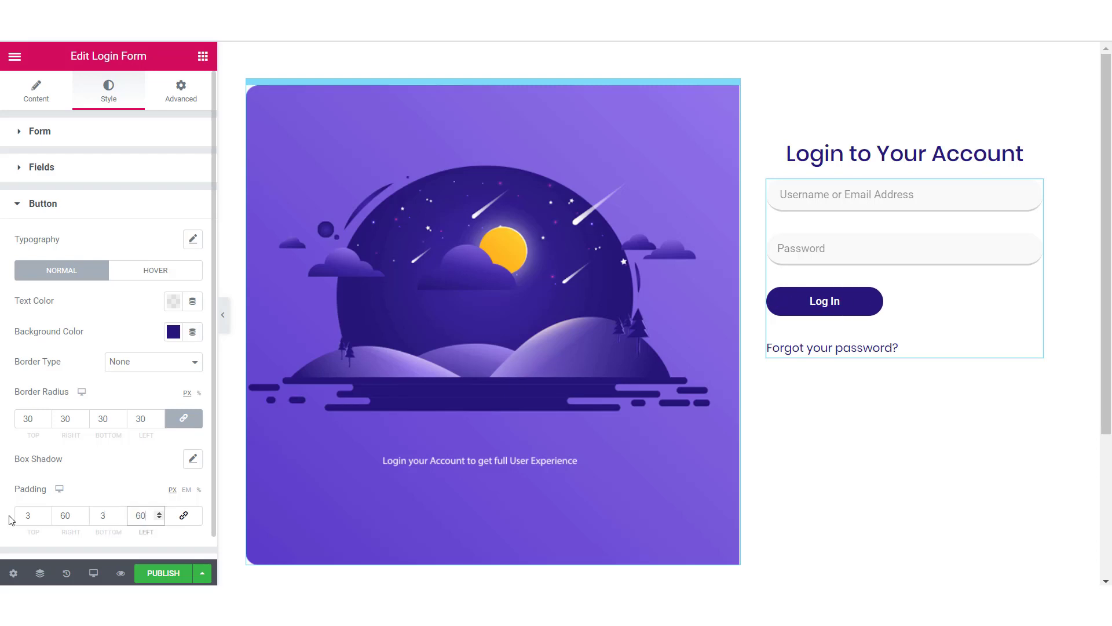
Open the style options for the login form's logged-in message
left_click(80, 204)
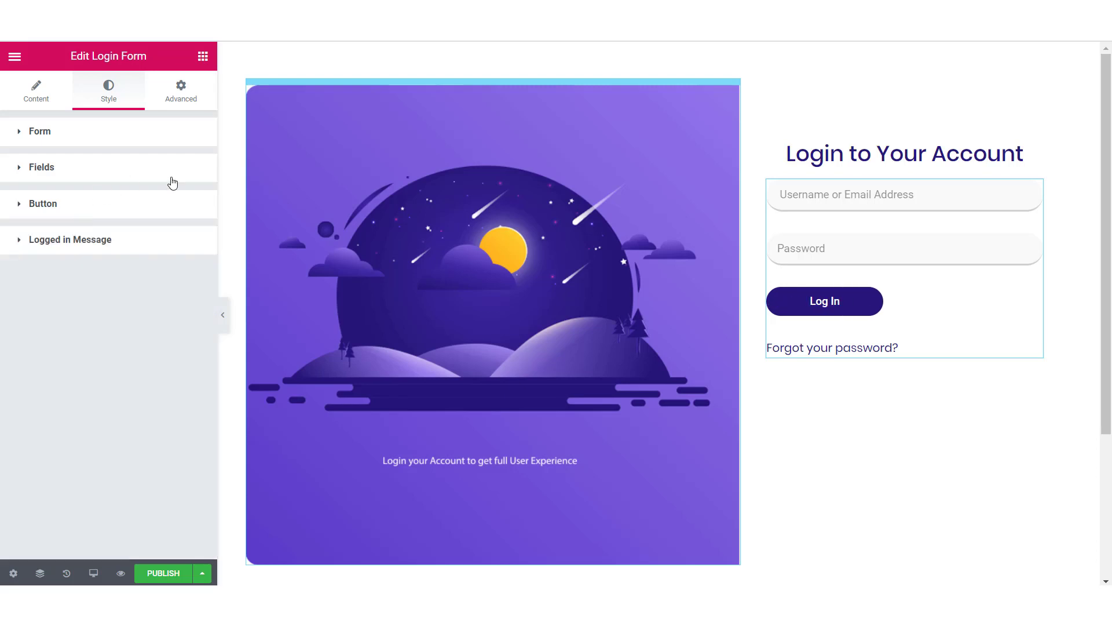
left_click(115, 252)
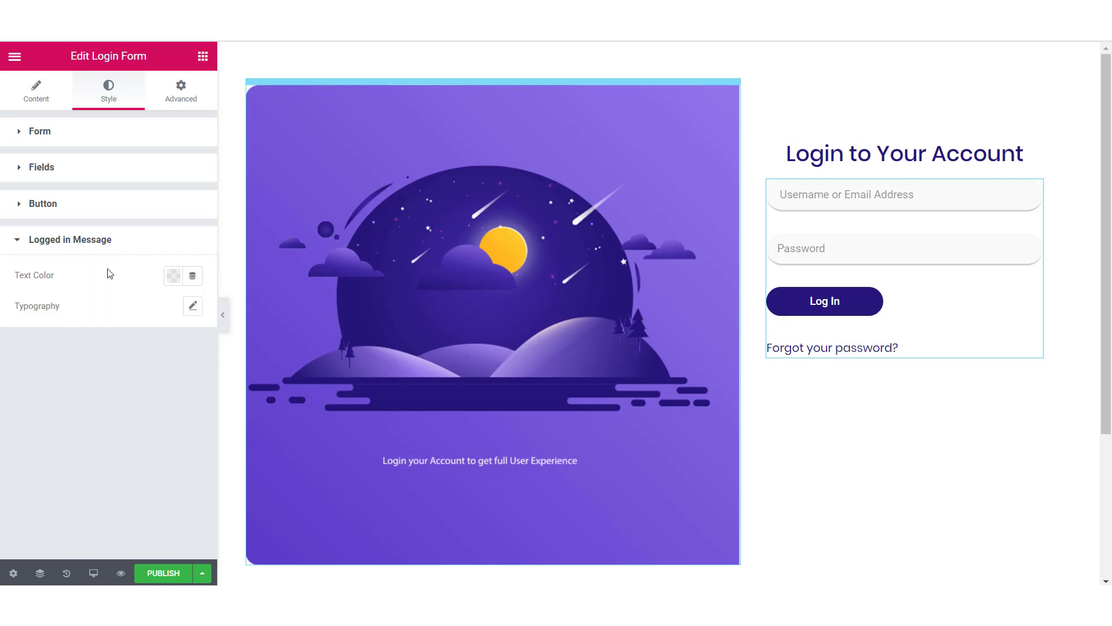
Give the logged-in message the saved dark navy text color and Poppins typography with a weight of 400
left_click(173, 276)
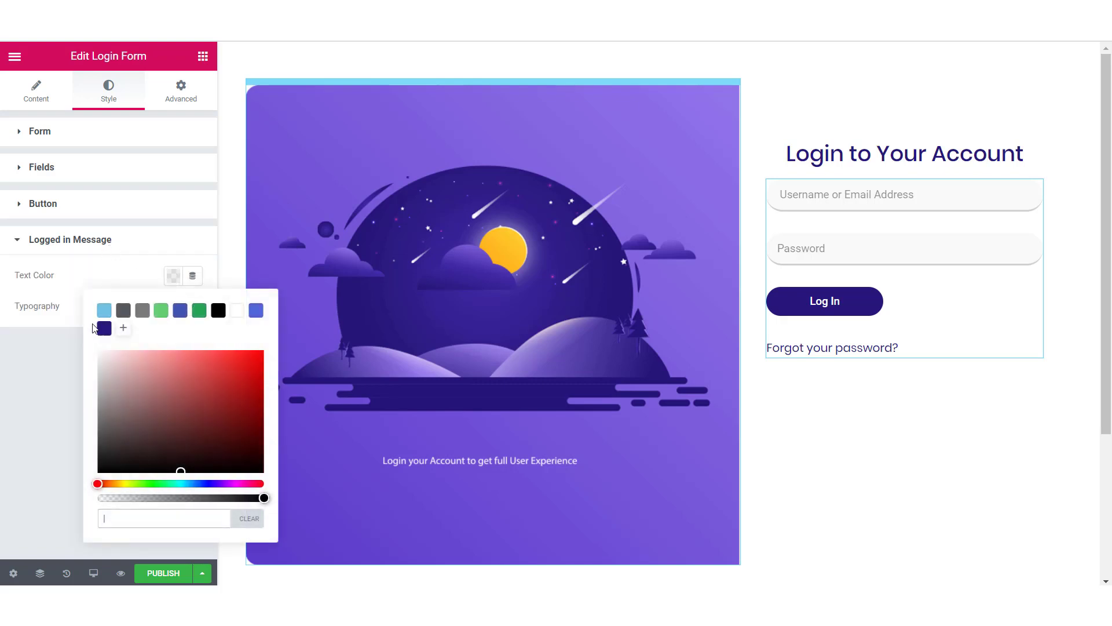
left_click(104, 328)
left_click(193, 305)
left_click(163, 346)
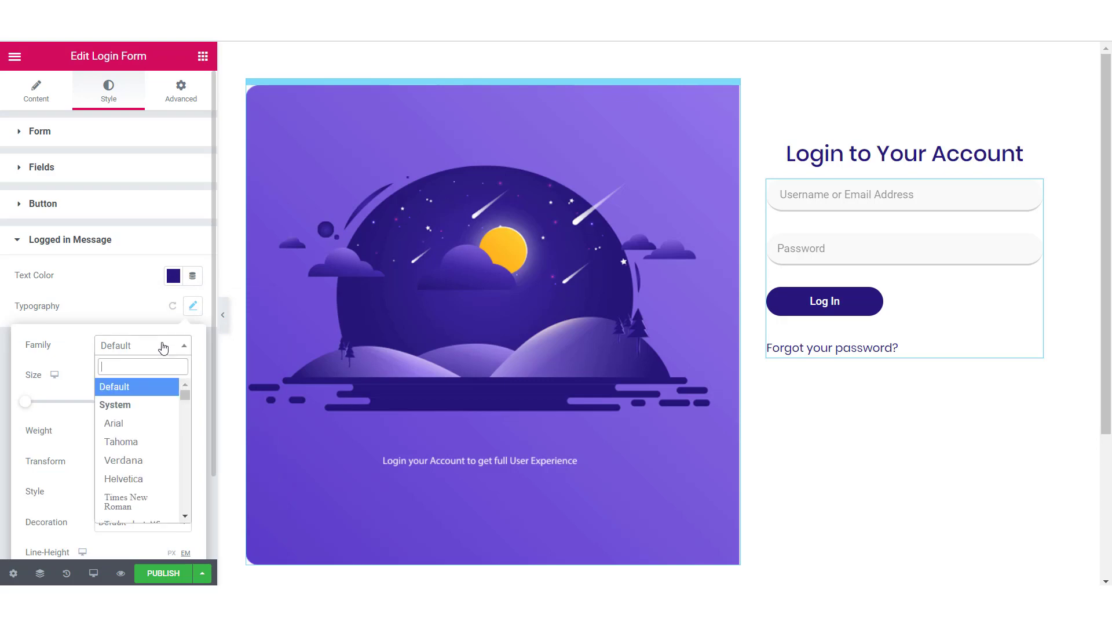
type("pop")
key("Return")
left_click(152, 430)
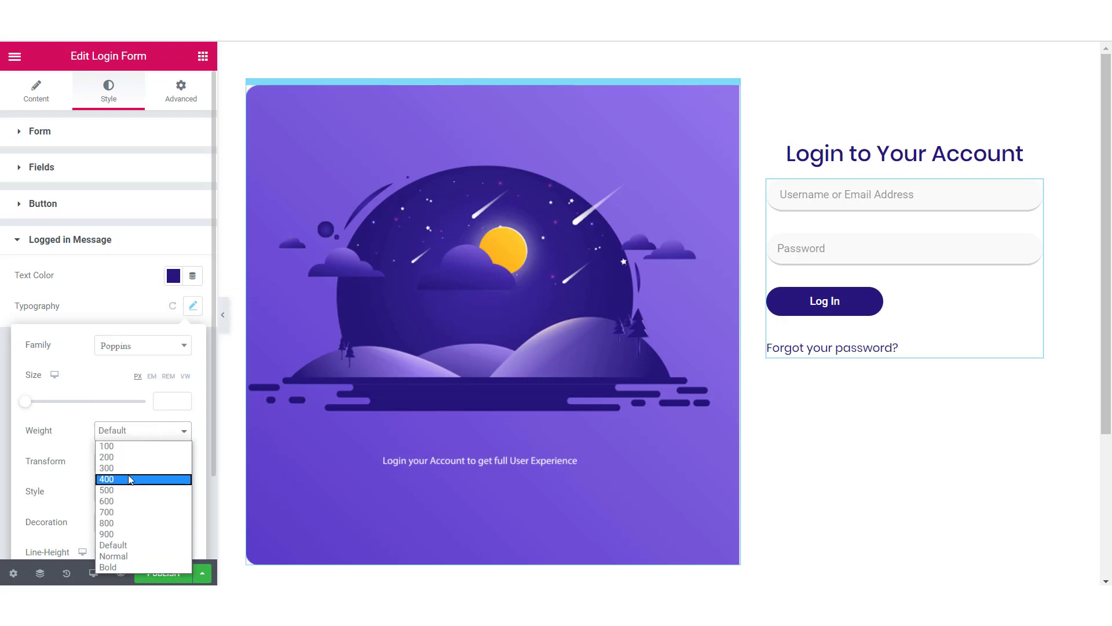
left_click(156, 475)
left_click(116, 314)
Unlink the login form widget's margin values and set the top margin to 50 px
left_click(171, 96)
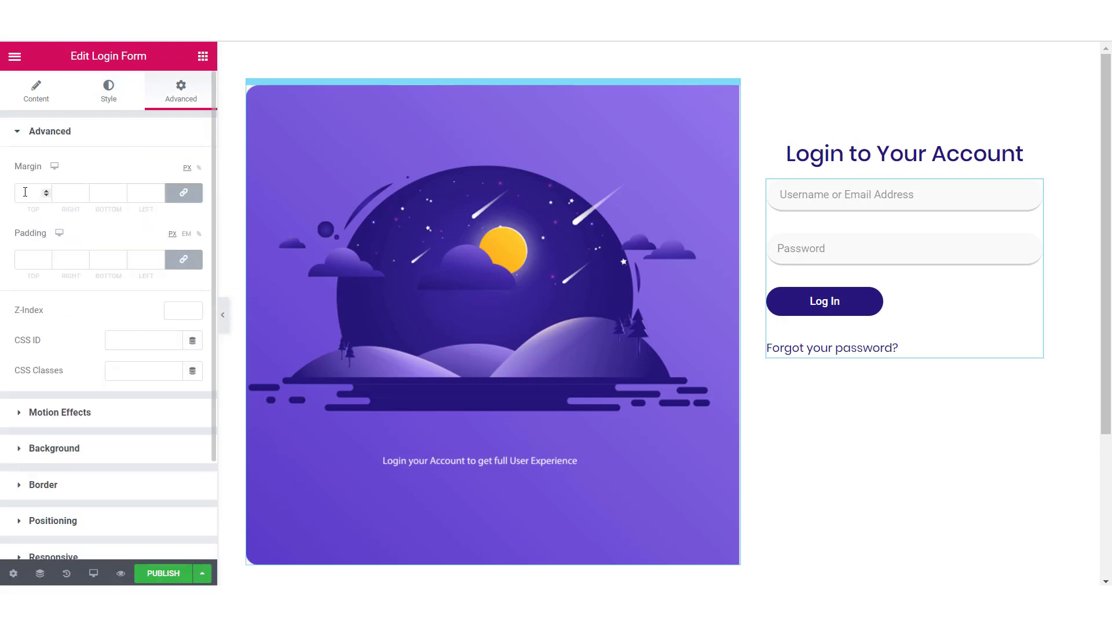
left_click(189, 192)
left_click_drag(36, 192, 1, 195)
type("50")
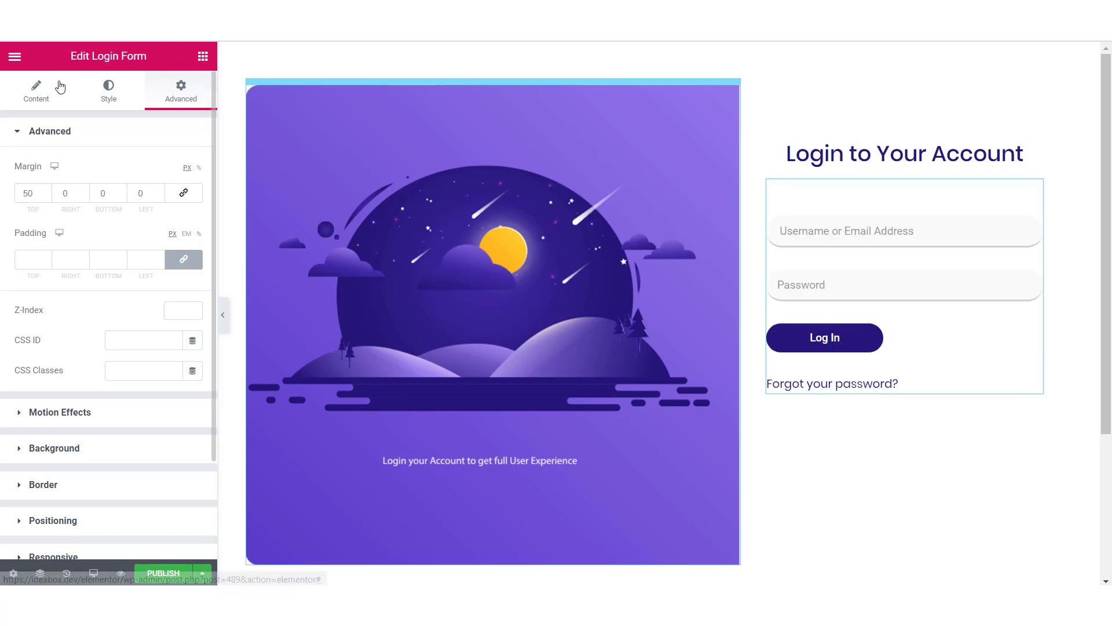
Switch the login form's field labels to Custom
left_click(36, 92)
left_click(152, 165)
left_click(129, 199)
Set the logged-in message's font family to Poppins and its weight to 400
left_click(108, 91)
left_click(193, 305)
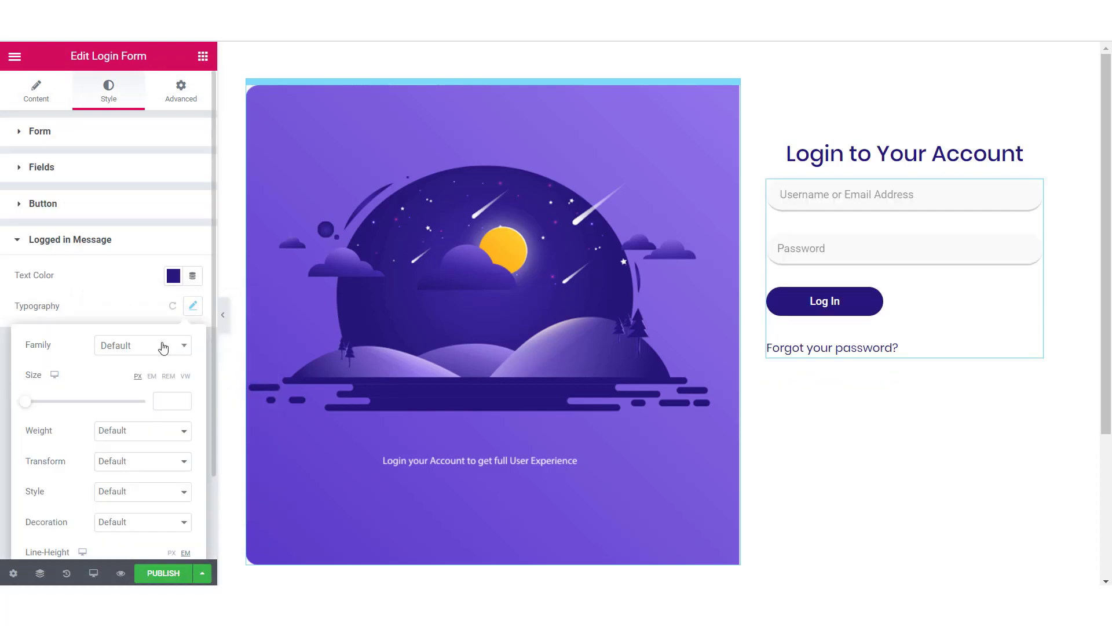
left_click(161, 345)
type("poppins")
key("Return")
left_click(151, 430)
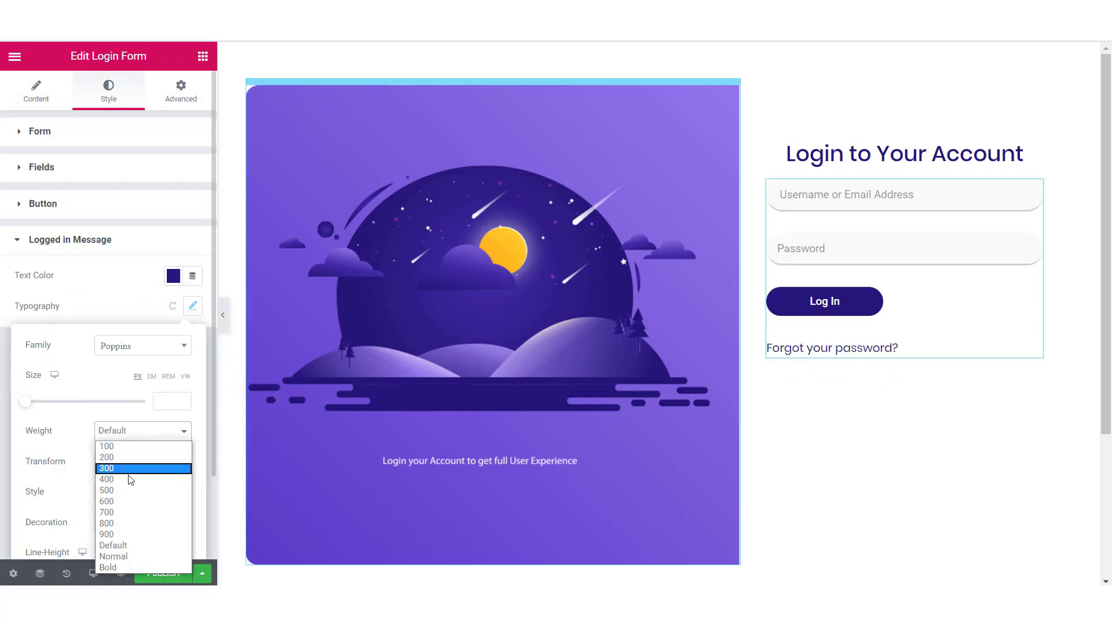
left_click(116, 474)
left_click(114, 316)
Set the login form widget's margin to 50 px top and 0 on the other sides, with the values unlinked
left_click(181, 91)
left_click(29, 192)
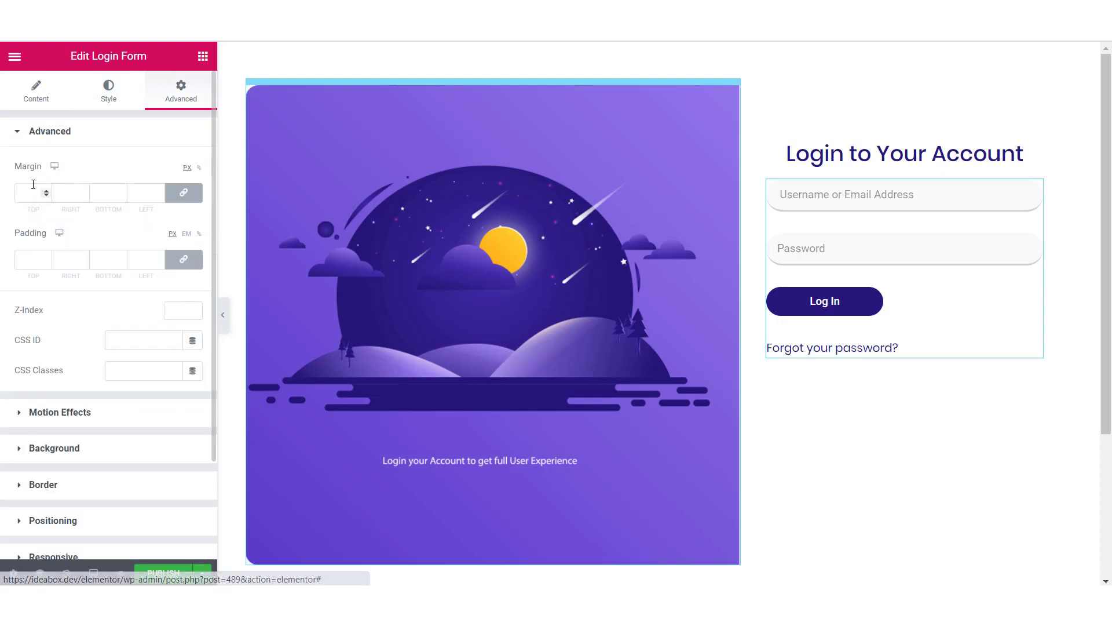
type("50")
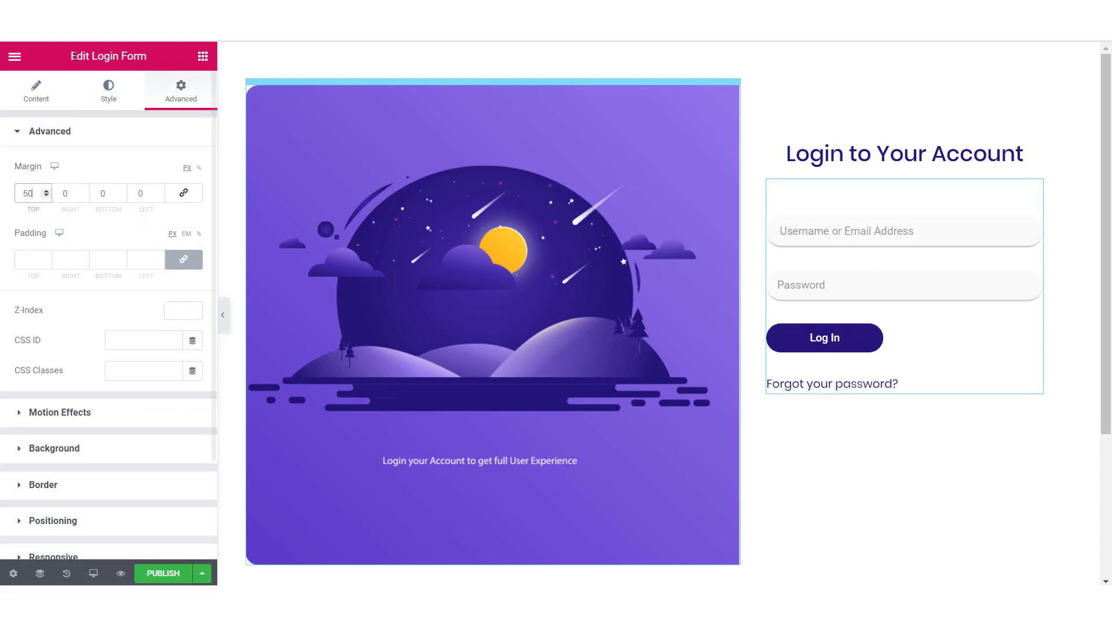
Use custom form labels, with blank username and password labels and the placeholders Username and Password
left_click(36, 92)
left_click(153, 167)
left_click(124, 199)
left_click(139, 304)
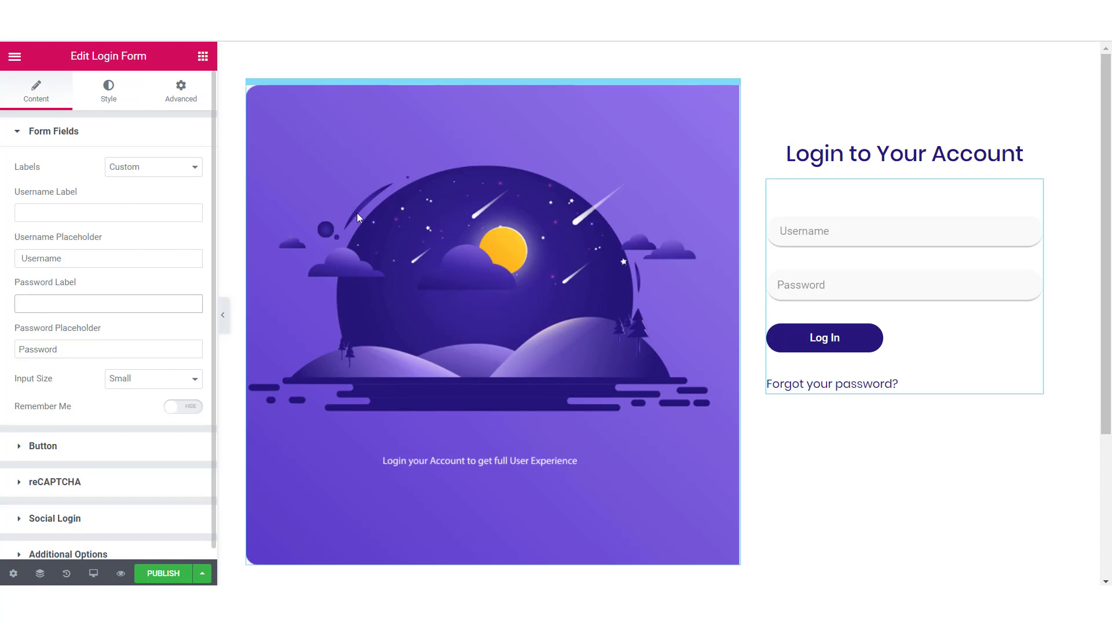
scroll(502, 318, "down", 3)
scroll(596, 215, "up", 3)
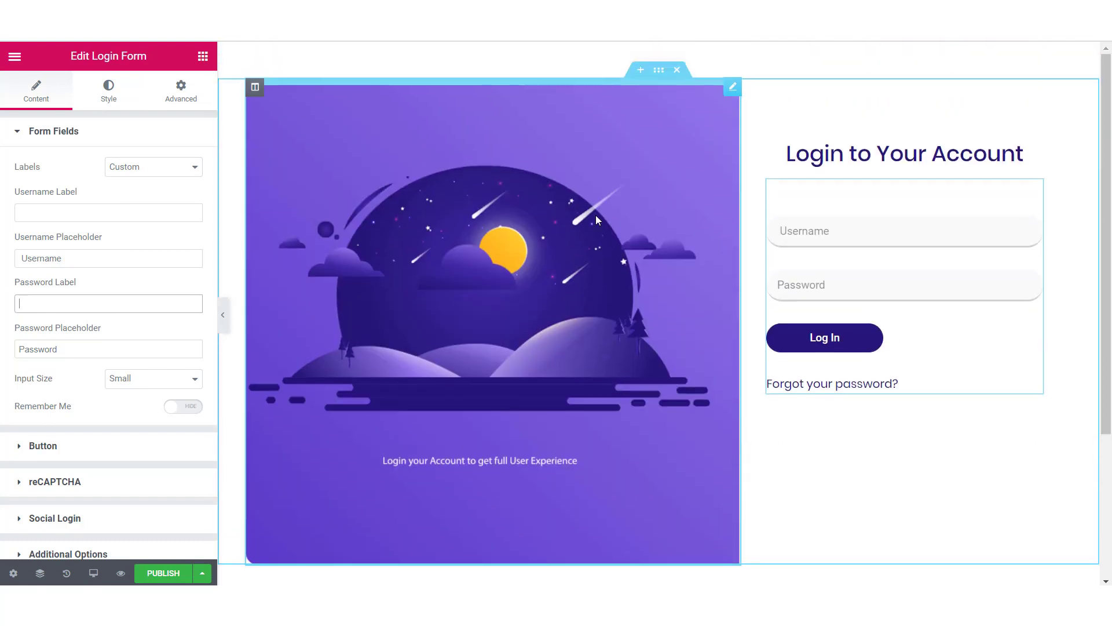
Give the image column a box shadow with a lighter, more transparent color, a vertical offset of 15 and a blur of 25
left_click(595, 214)
left_click(254, 86)
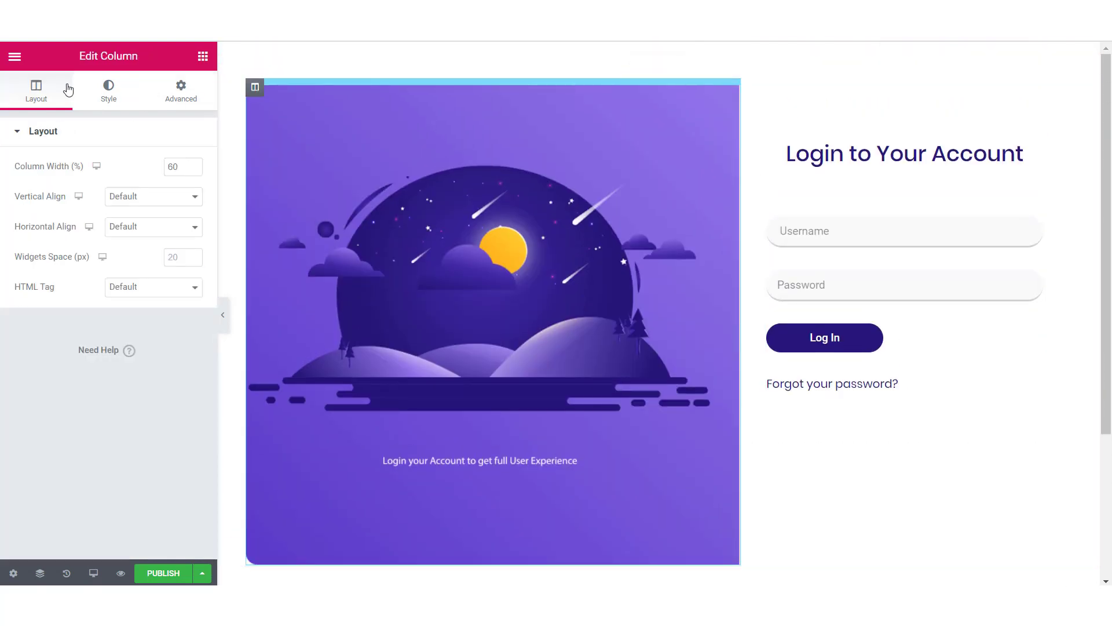
left_click(108, 91)
left_click(85, 246)
left_click(193, 331)
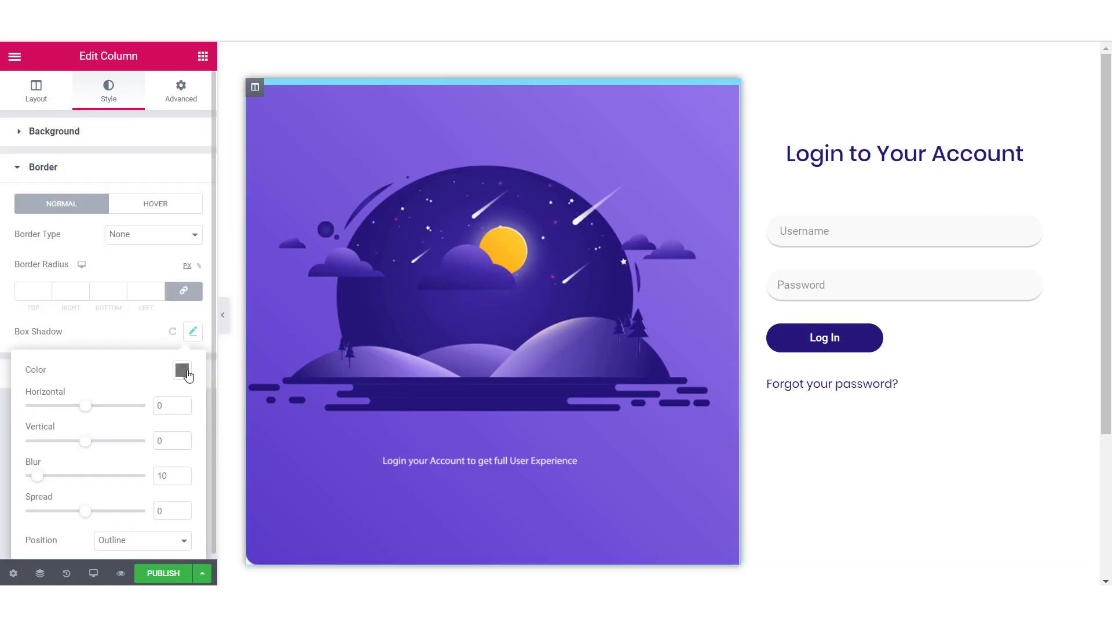
left_click(182, 369)
left_click(157, 440)
type("15")
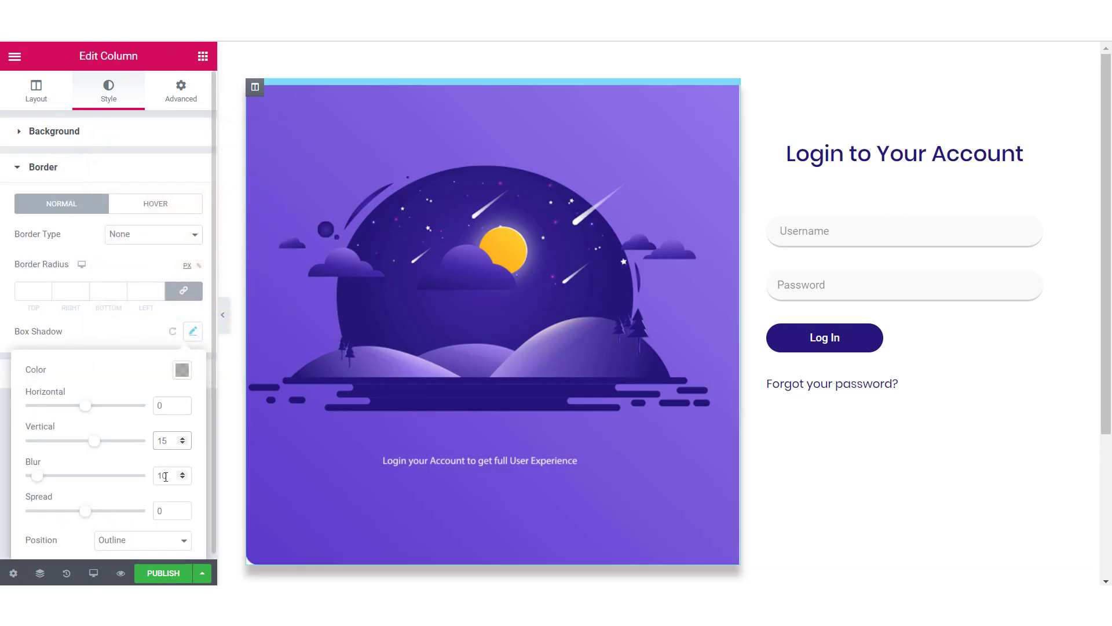
double_click(165, 476)
type("25")
scroll(236, 454, "down", 1)
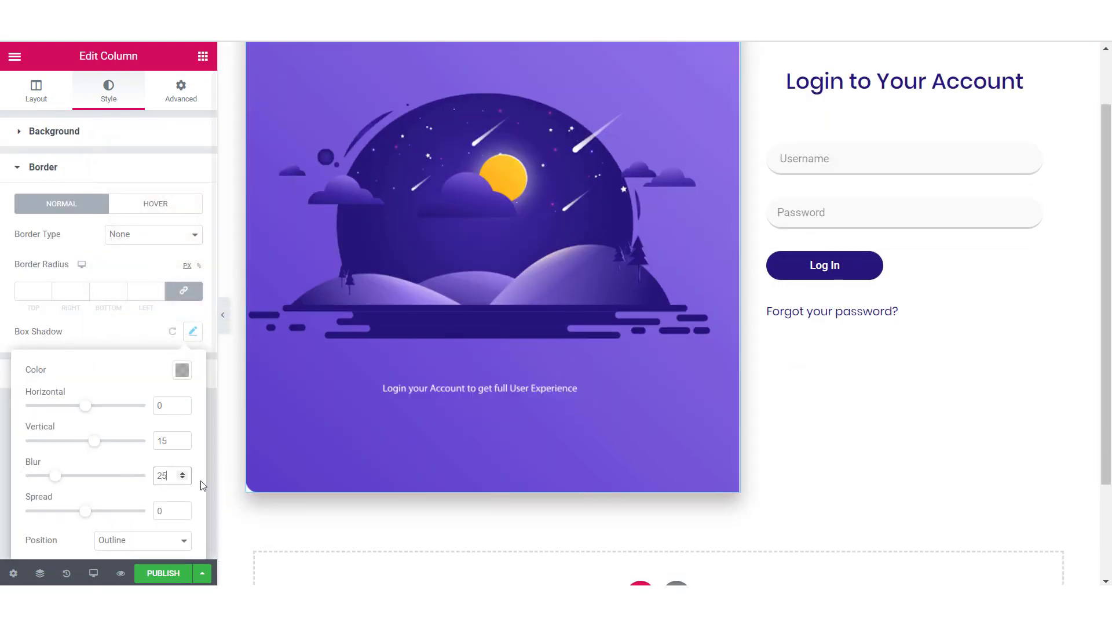
left_click(143, 337)
Give the login form's column a lighter gray box shadow with a vertical offset of 15 and a blur of 25
scroll(776, 127, "up", 1)
left_click(750, 87)
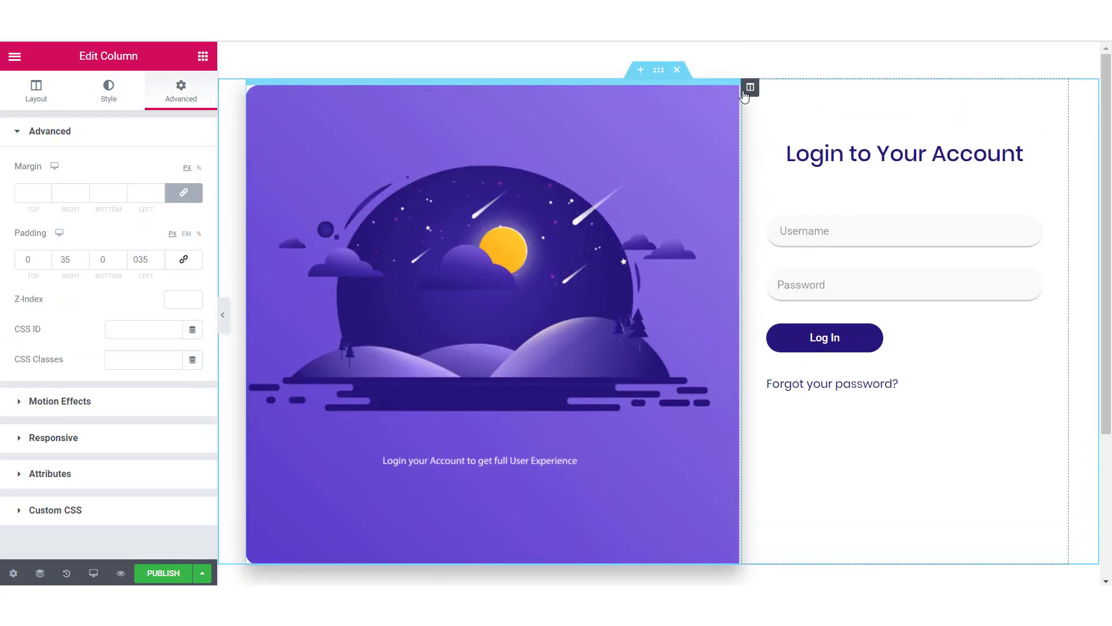
left_click(109, 94)
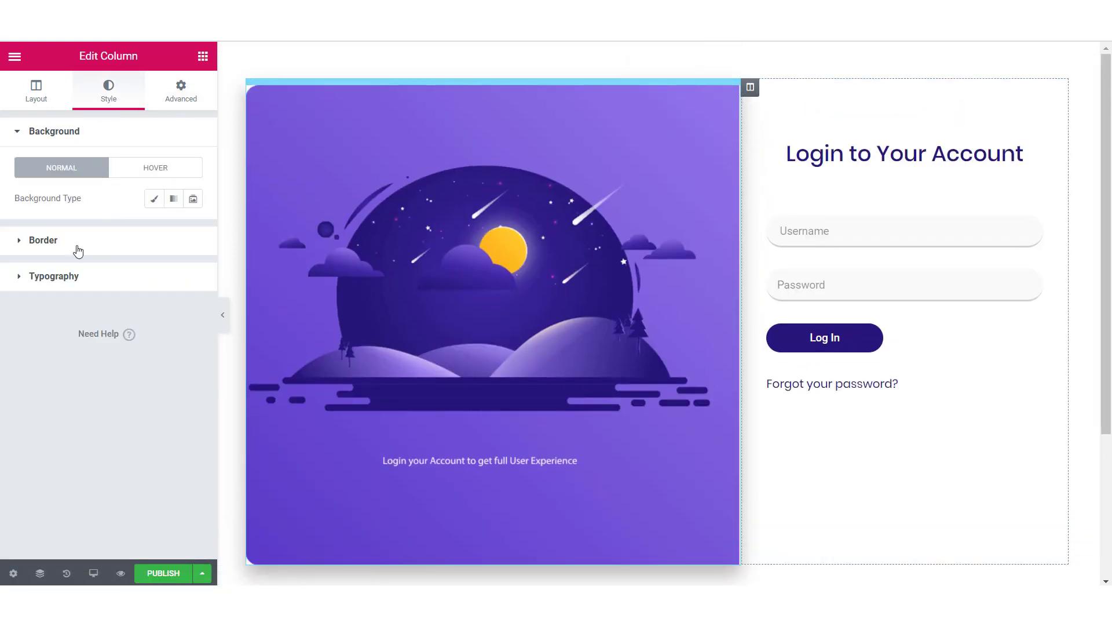
left_click(78, 249)
left_click(187, 332)
left_click(181, 371)
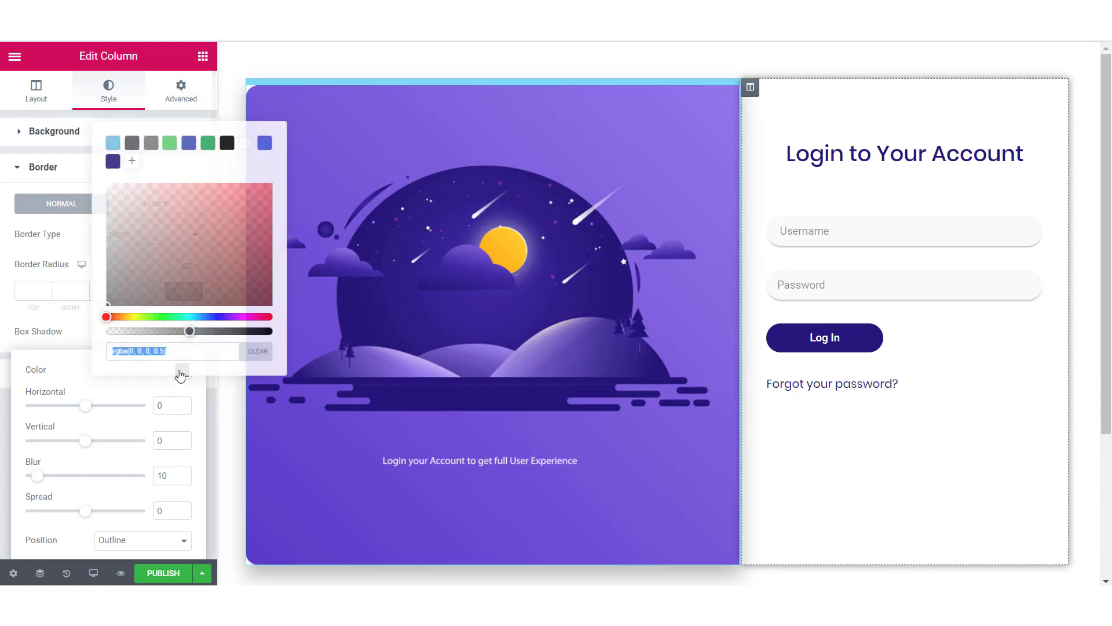
left_click(171, 440)
type("15")
key("Tab")
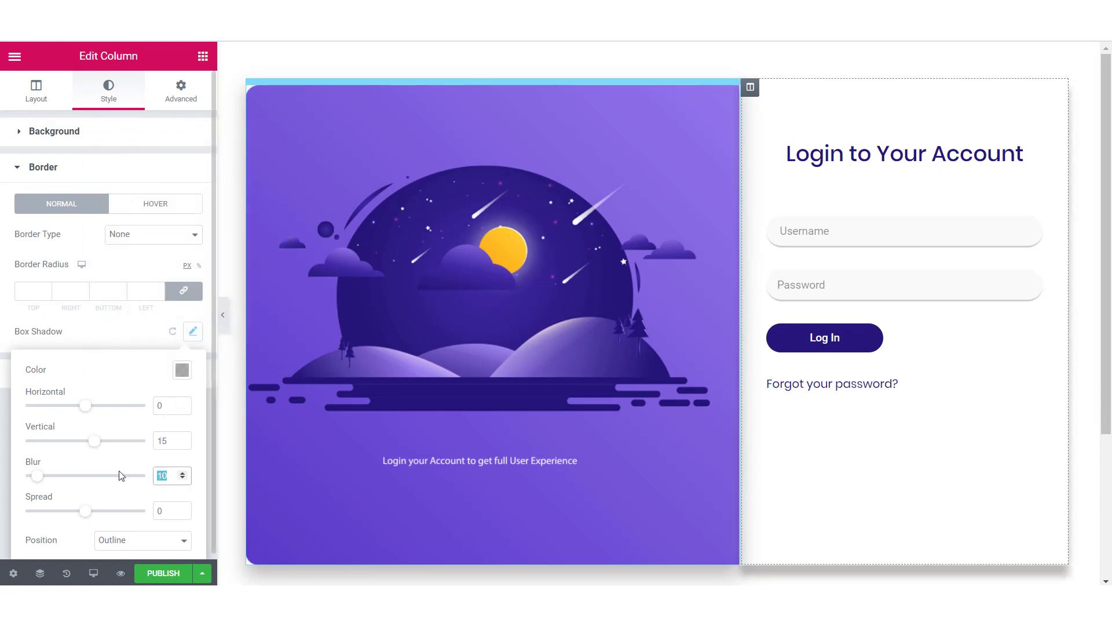
type("25")
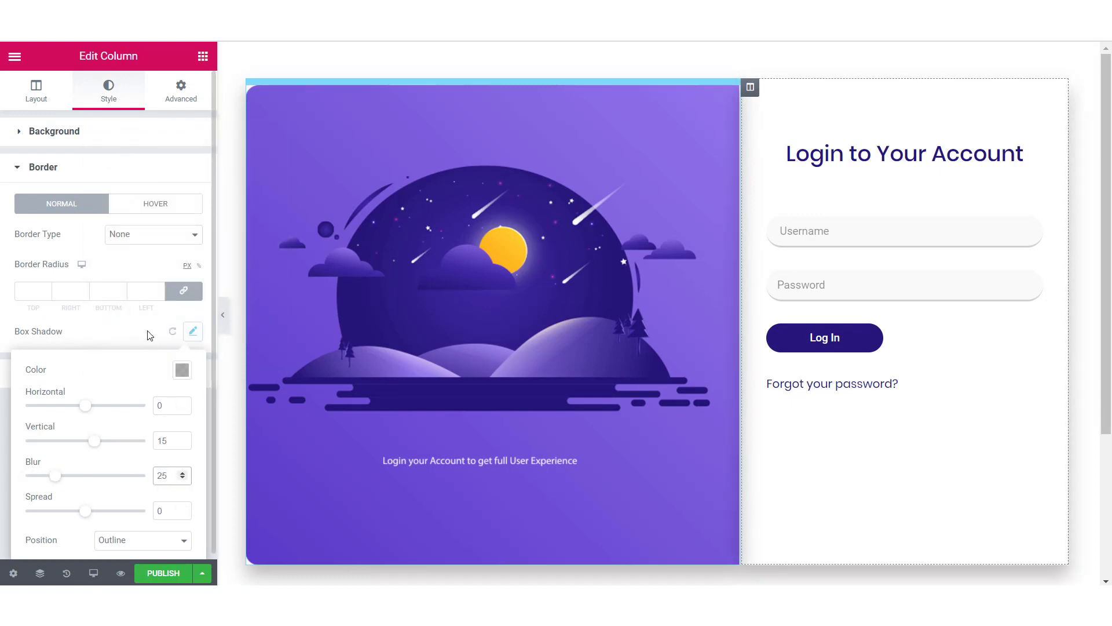
Unlink the login column's border radius and set it to 0 top, 20 px right, 20 px bottom and 0 left
left_click(26, 292)
type("20")
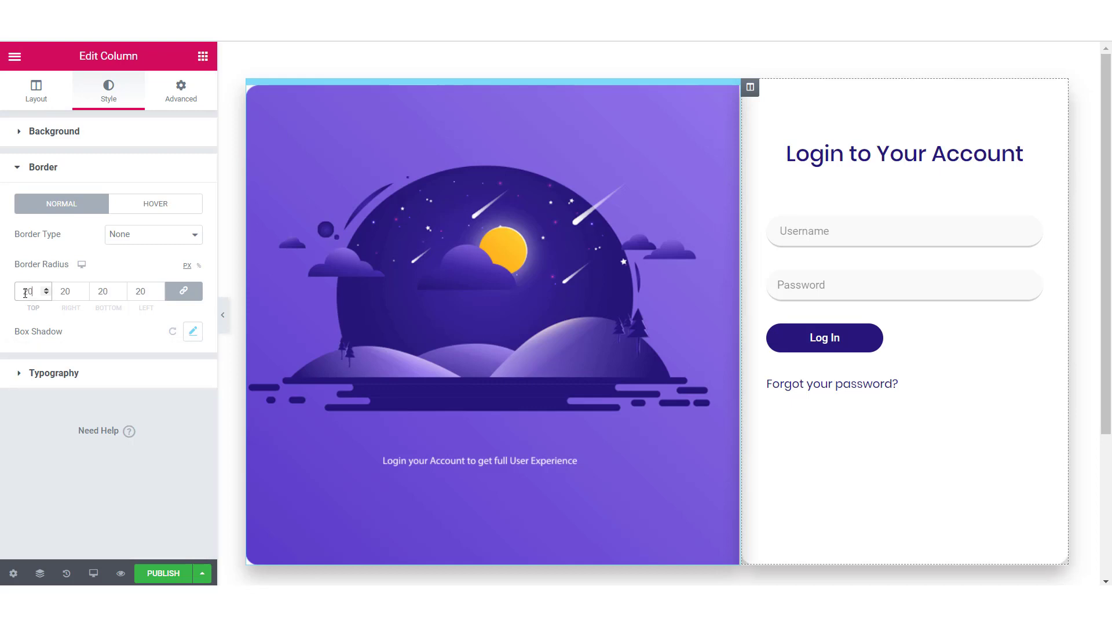
left_click(174, 291)
double_click(66, 291)
type("0")
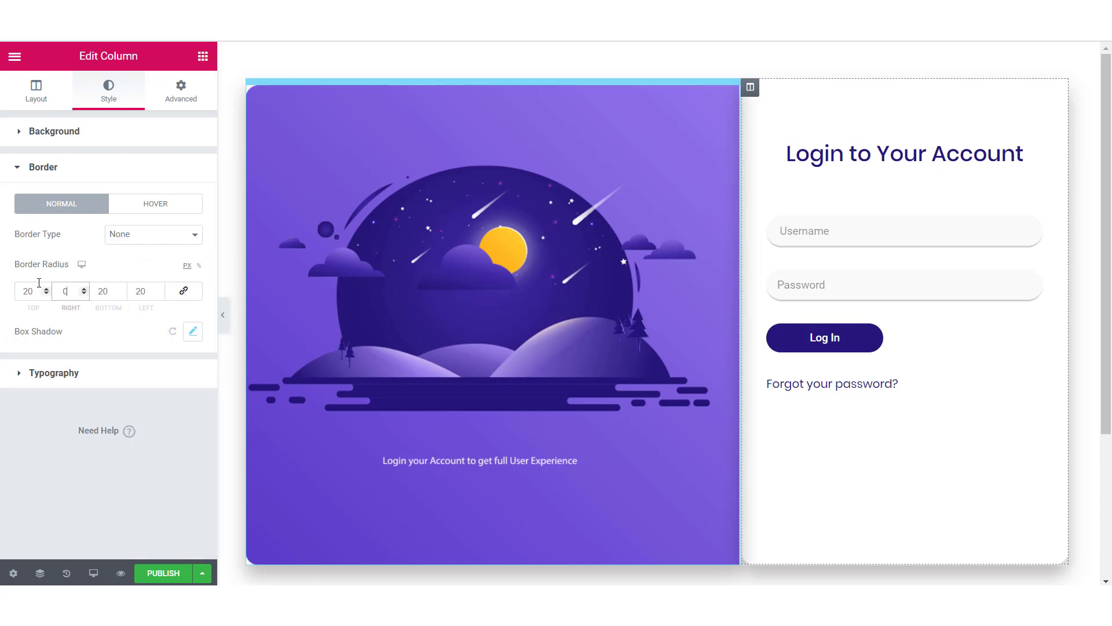
type("20")
left_click_drag(35, 291, 29, 290)
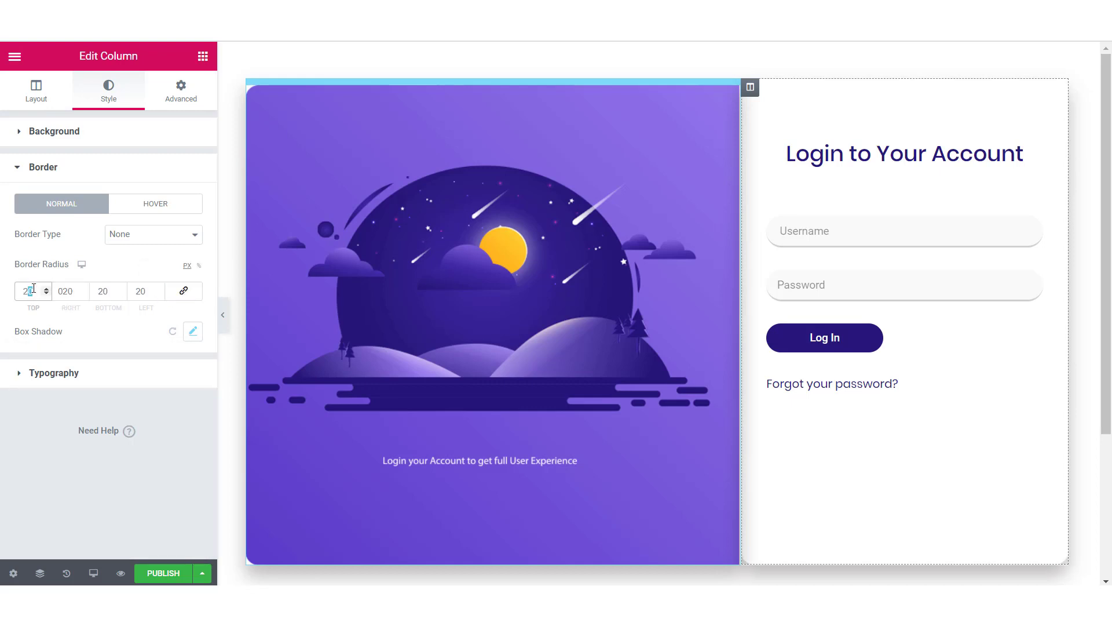
left_click(132, 291)
key("Delete")
Publish the login page and open the live page
left_click(141, 574)
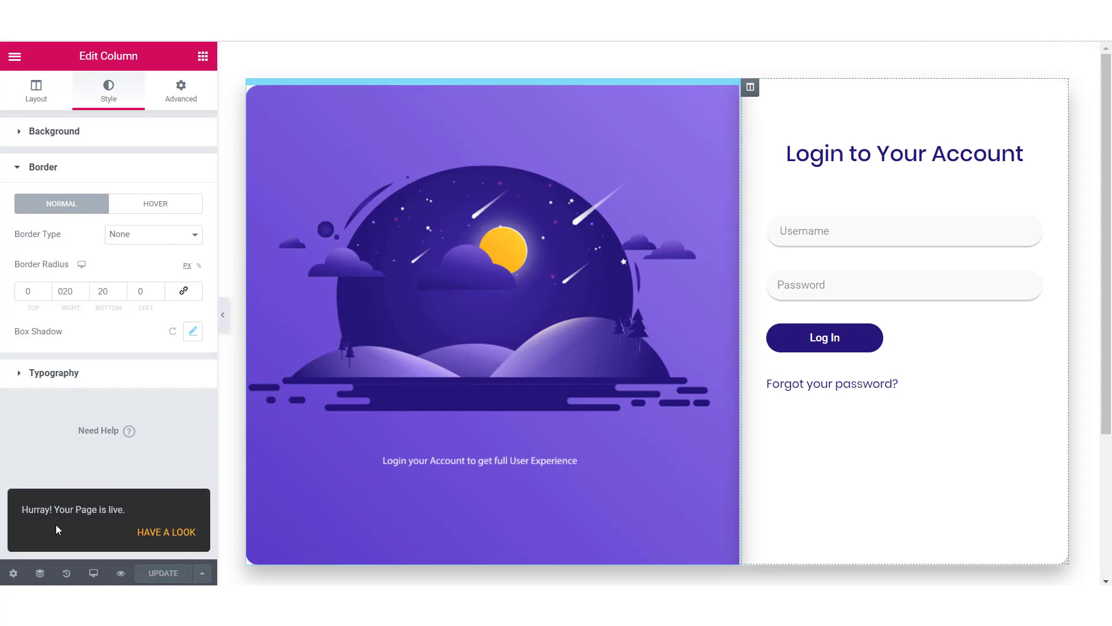
left_click(173, 536)
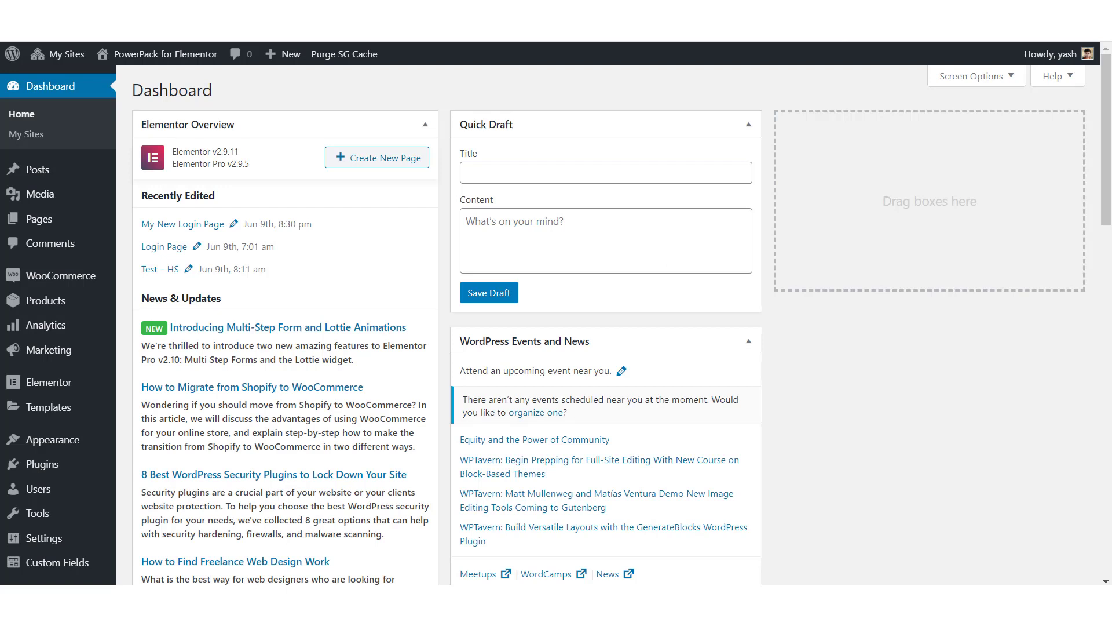
In PowerPack's Login / Register settings, assign My New Login Page as the login page and save the changes
mouse_move(50, 389)
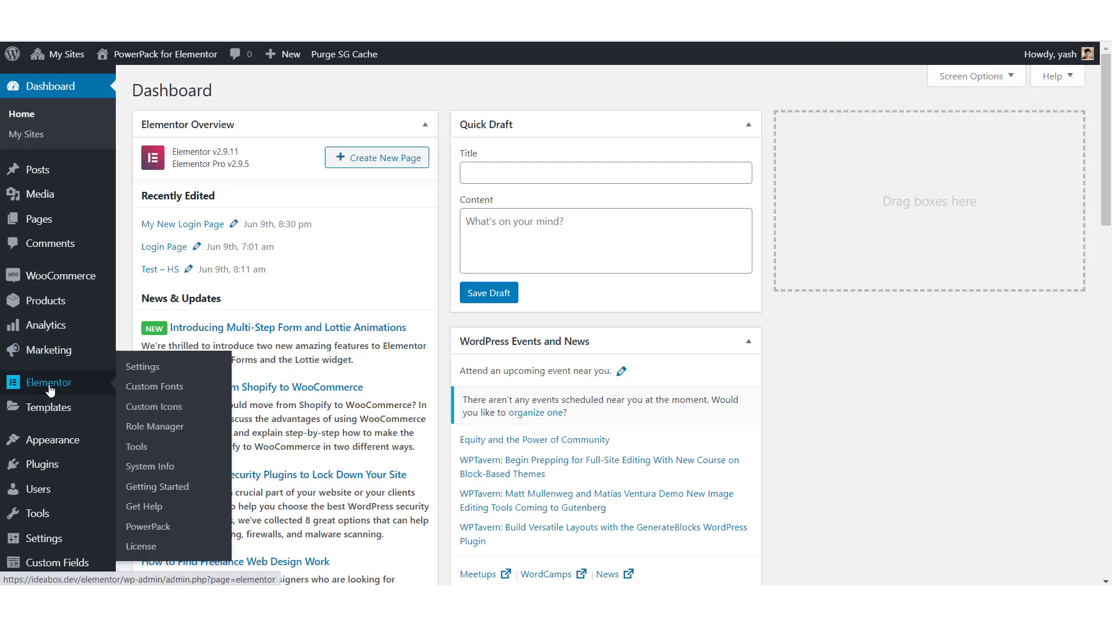
left_click(165, 531)
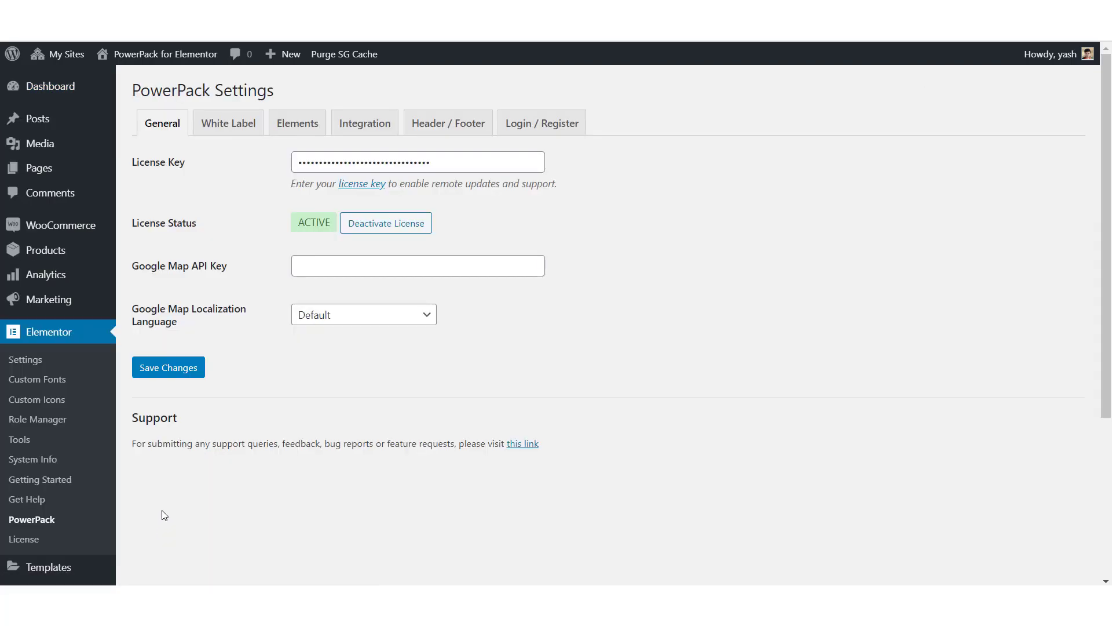
left_click(520, 133)
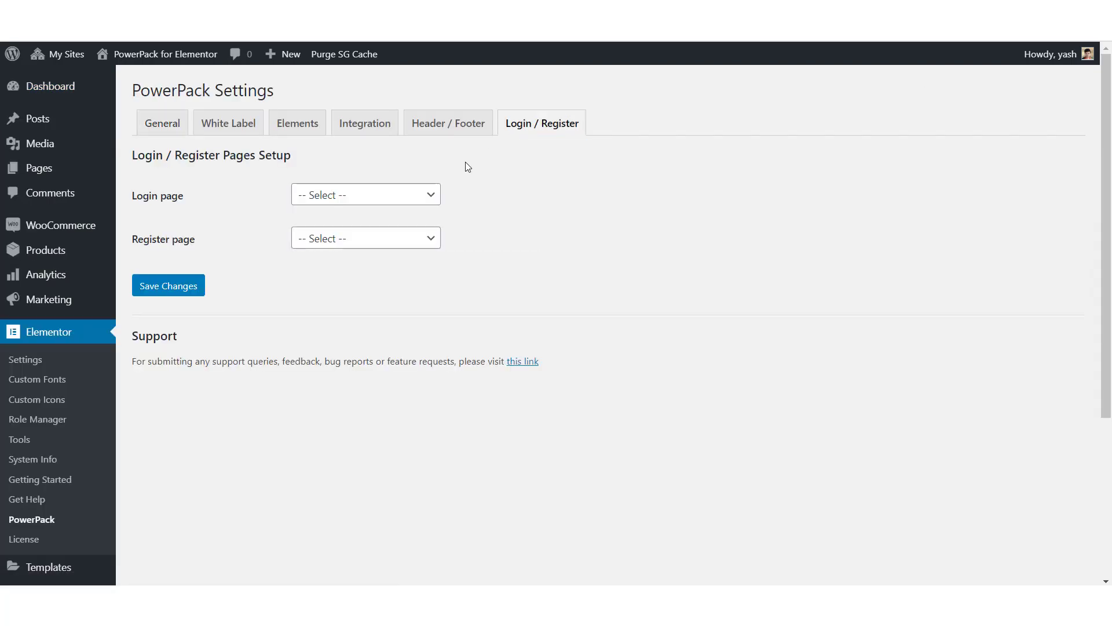
left_click(410, 196)
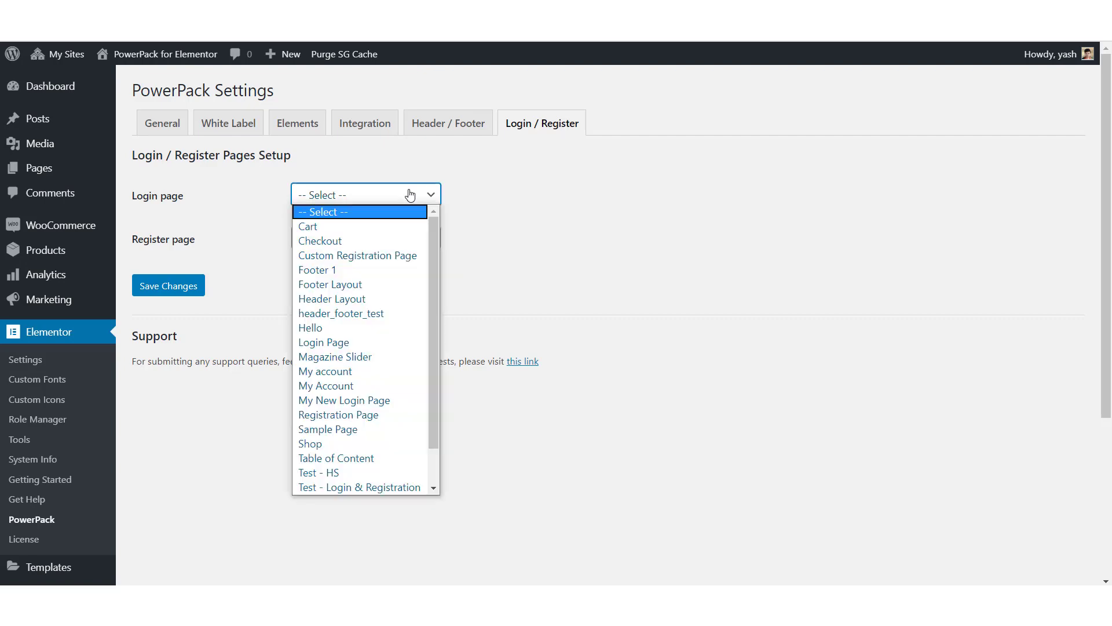
scroll(411, 195, "down", 4)
scroll(392, 183, "up", 4)
left_click(386, 194)
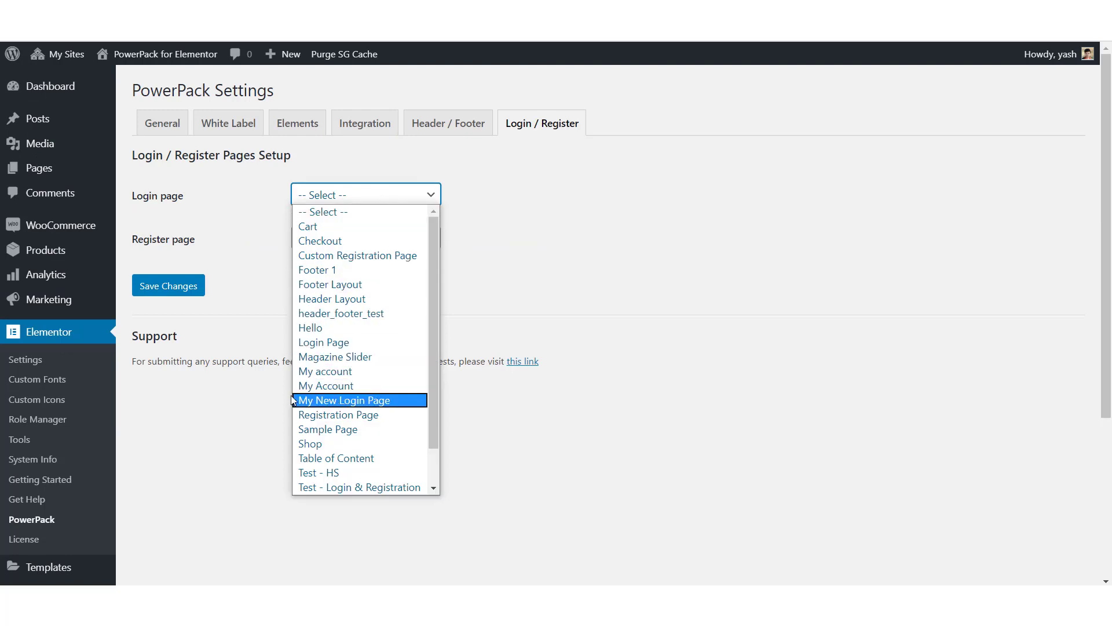
left_click(322, 402)
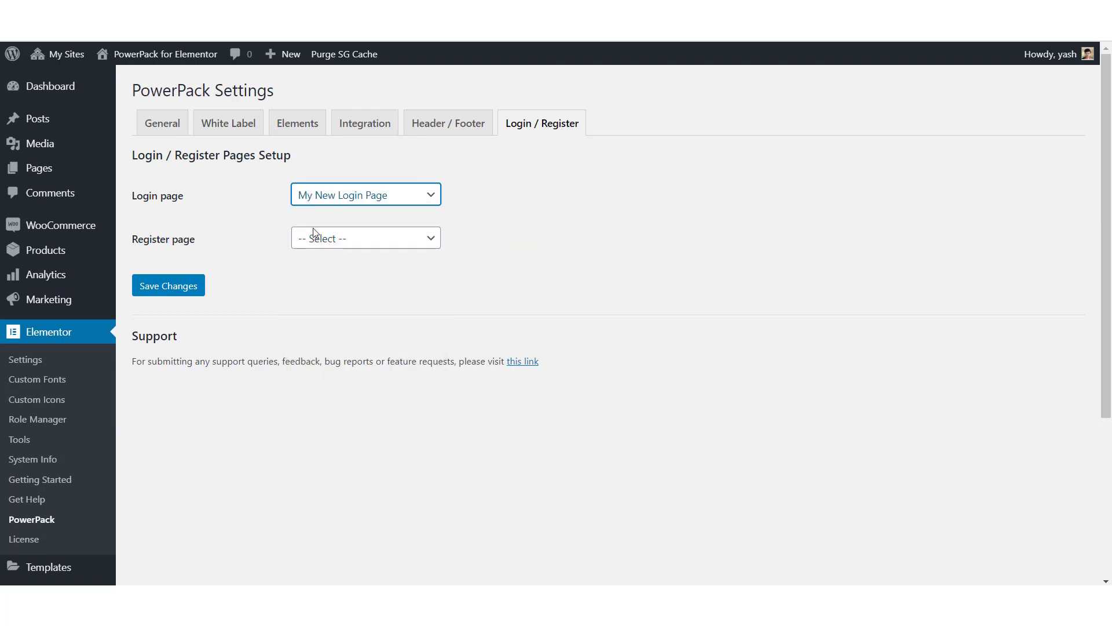
left_click(172, 287)
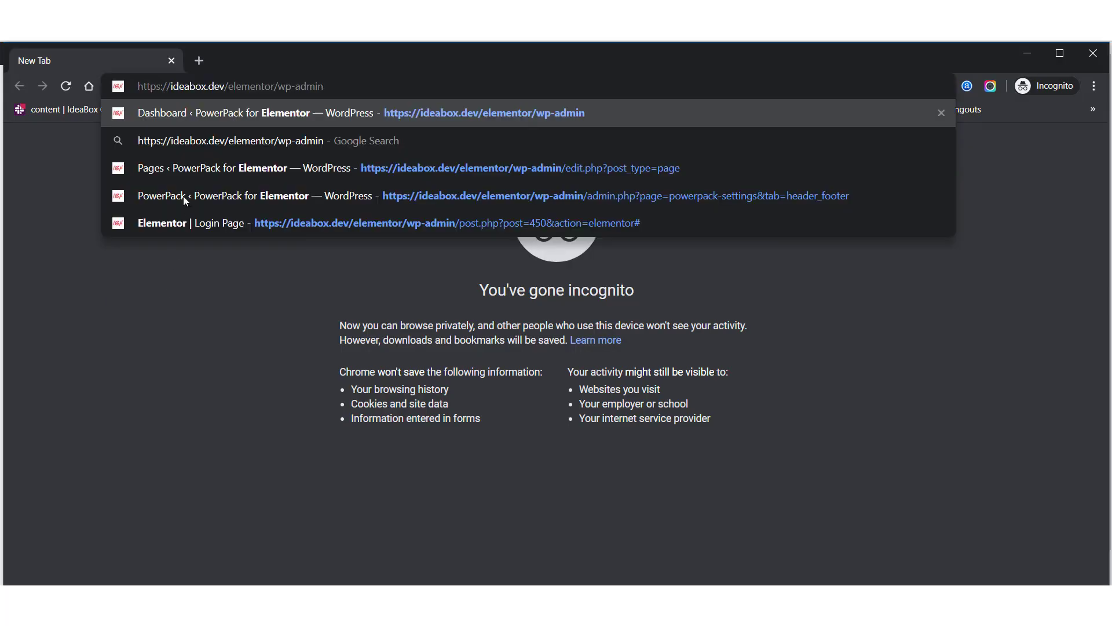
Load ideabox.dev/elementor/wp-admin in the incognito window to check the custom login page
left_click_drag(275, 86, 341, 85)
left_click(341, 86)
key("Return")
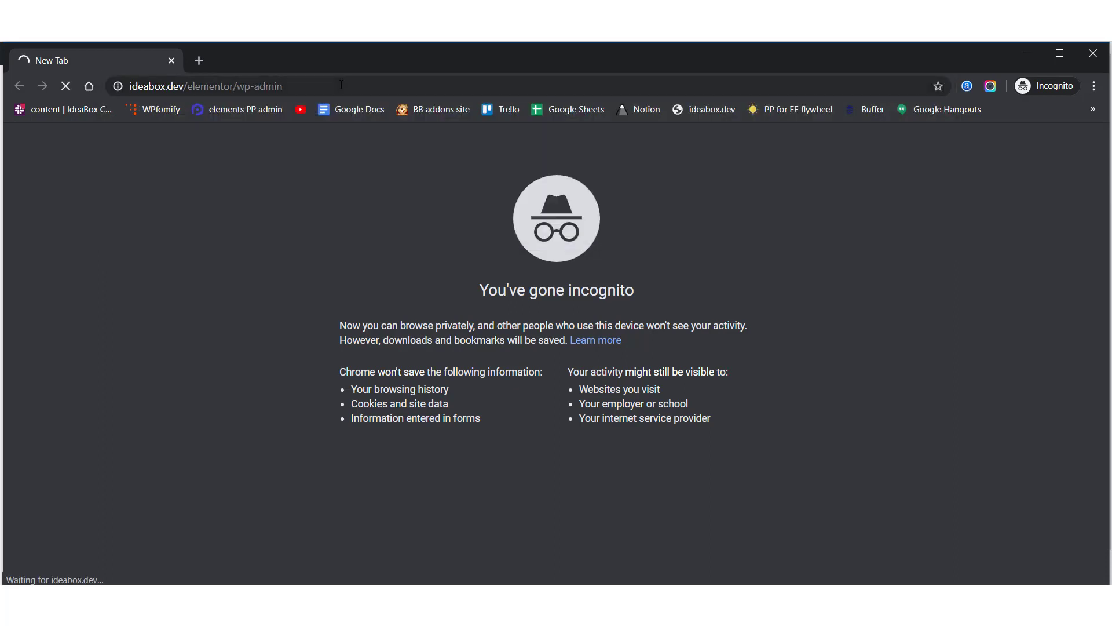